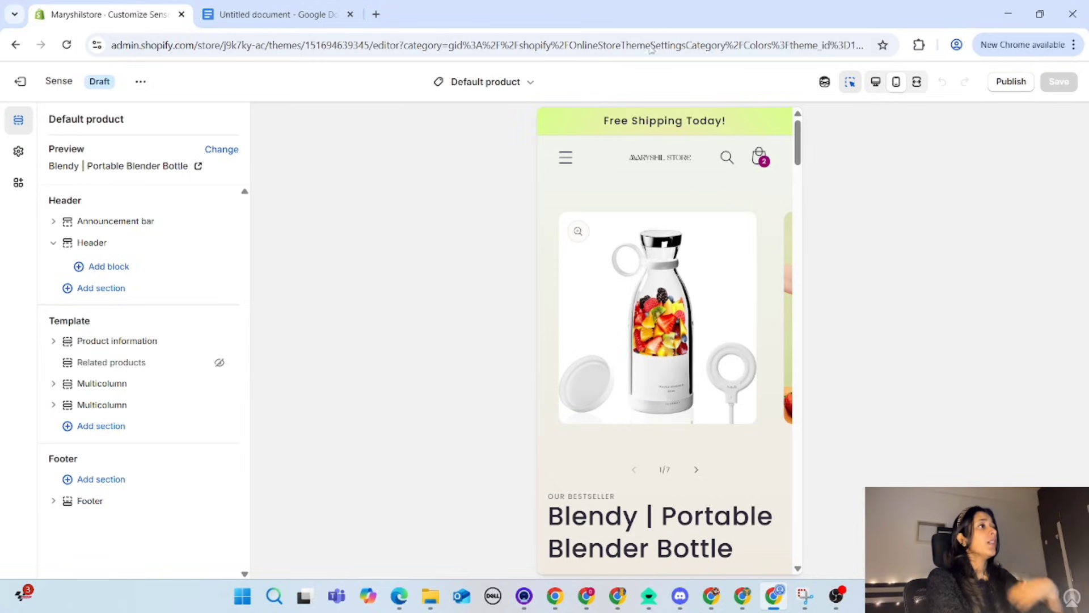
Step: Open the Home page template and look through its preview from the announcement bar down to the footer
{"action": "left_click", "coordinate": [510, 84]}
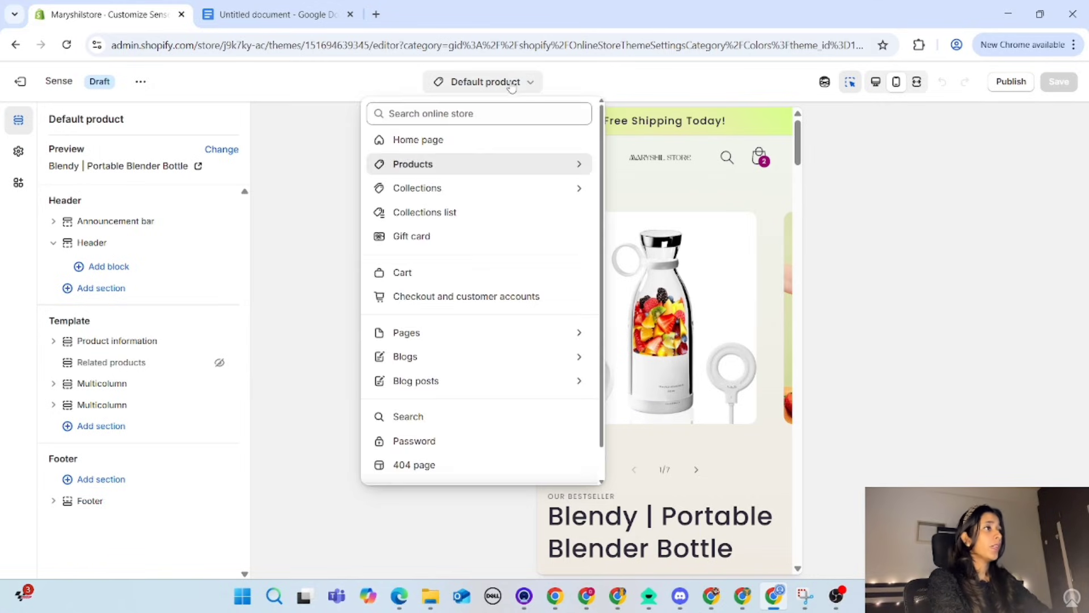
{"action": "left_click", "coordinate": [448, 149]}
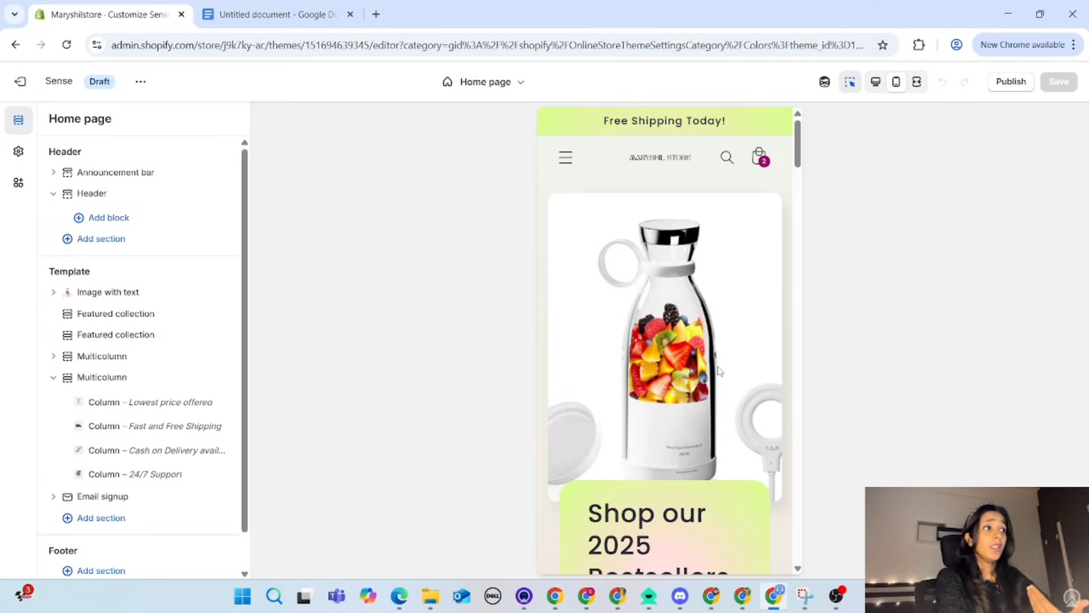
{"action": "scroll", "coordinate": [717, 371], "scroll_direction": "down", "scroll_amount": 3}
{"action": "scroll", "coordinate": [717, 371], "scroll_direction": "up", "scroll_amount": 3}
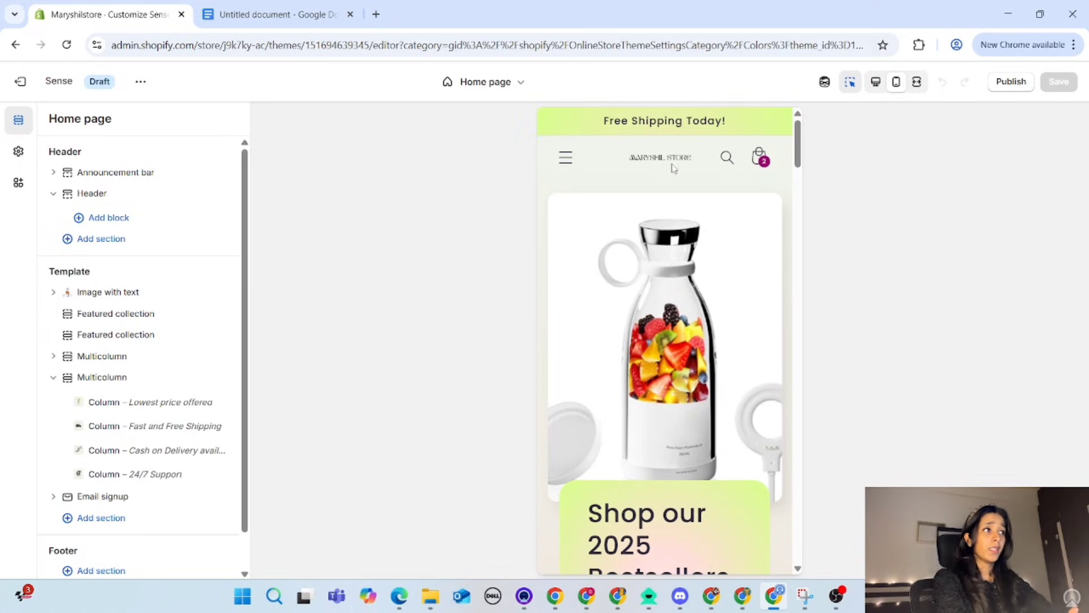
{"action": "scroll", "coordinate": [658, 487], "scroll_direction": "down", "scroll_amount": 3}
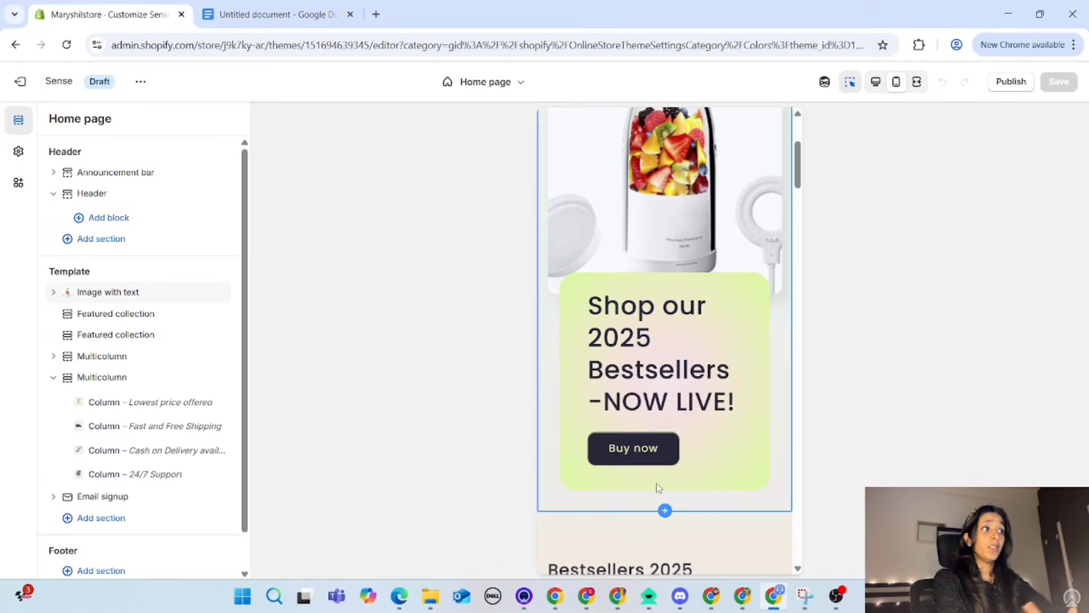
{"action": "scroll", "coordinate": [656, 487], "scroll_direction": "down", "scroll_amount": 5}
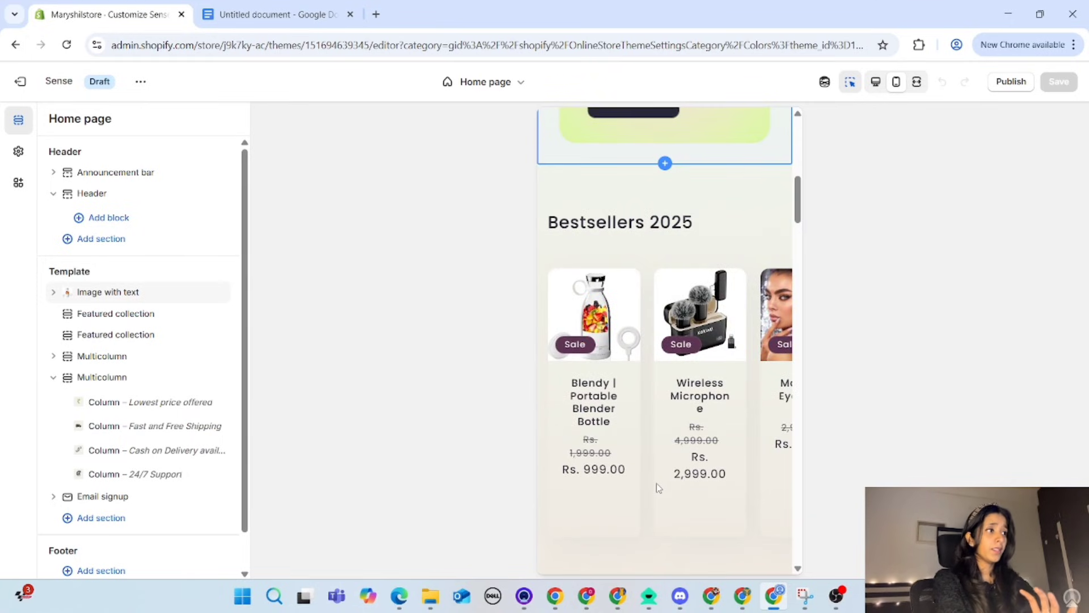
{"action": "scroll", "coordinate": [596, 390], "scroll_direction": "down", "scroll_amount": 7}
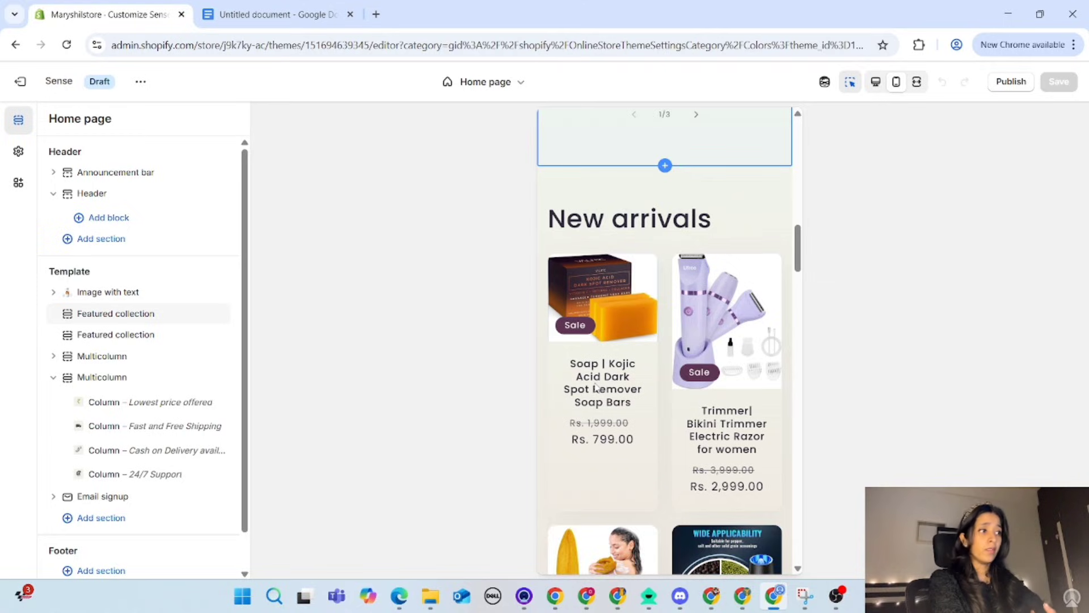
{"action": "scroll", "coordinate": [596, 388], "scroll_direction": "down", "scroll_amount": 10}
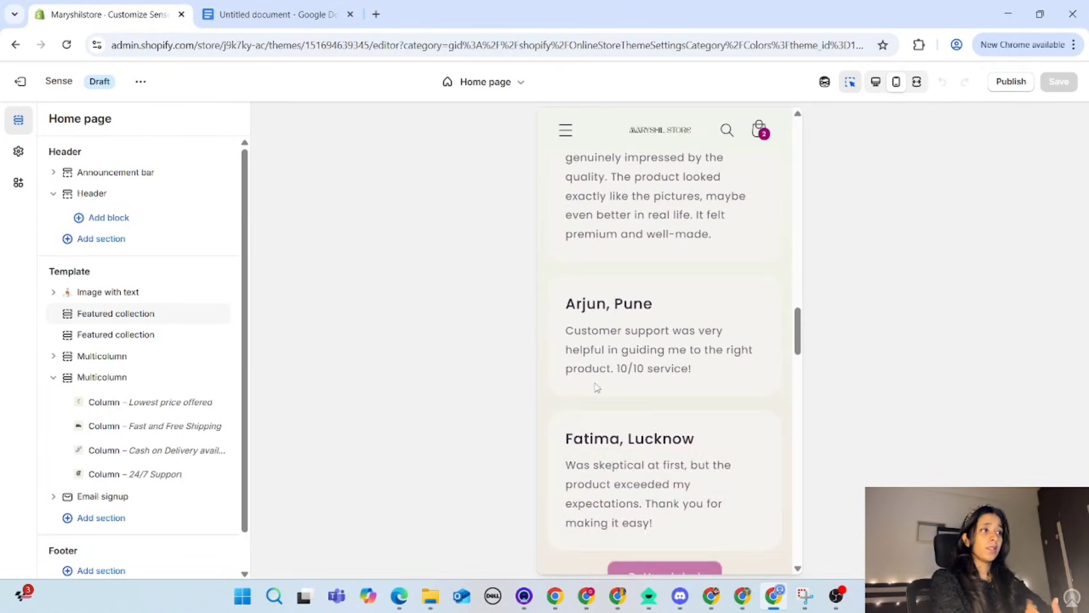
{"action": "scroll", "coordinate": [596, 388], "scroll_direction": "down", "scroll_amount": 8}
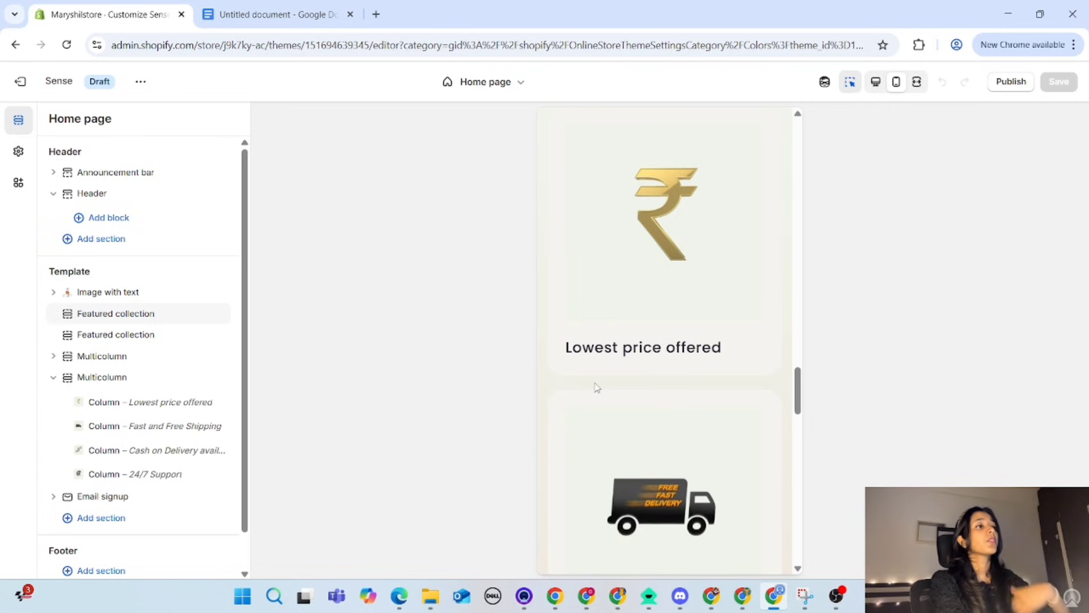
{"action": "scroll", "coordinate": [597, 387], "scroll_direction": "down", "scroll_amount": 12}
{"action": "scroll", "coordinate": [597, 388], "scroll_direction": "down", "scroll_amount": 4}
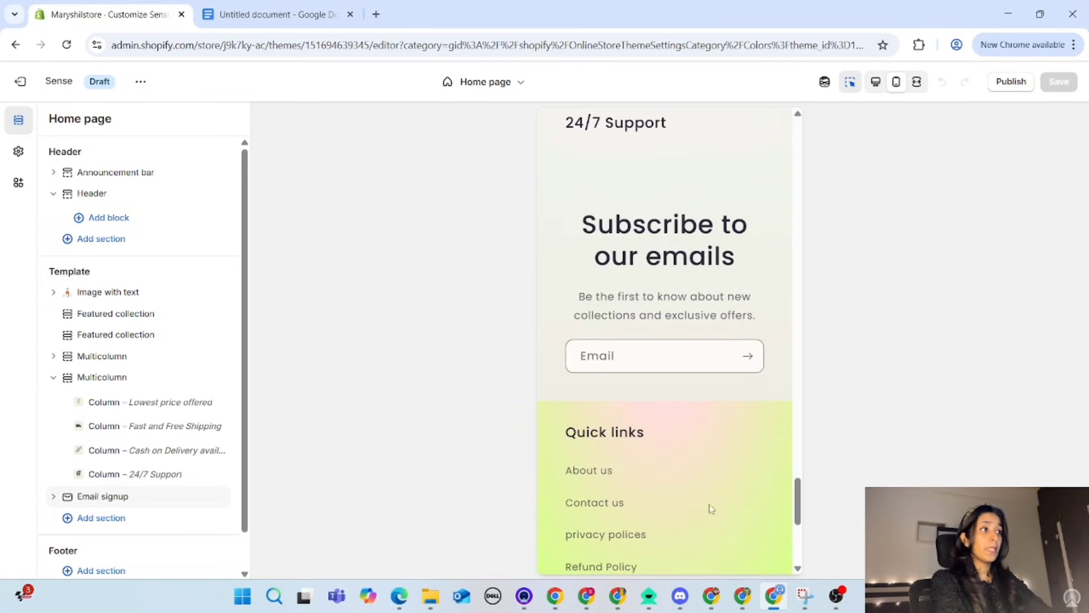
{"action": "scroll", "coordinate": [670, 528], "scroll_direction": "down", "scroll_amount": 4}
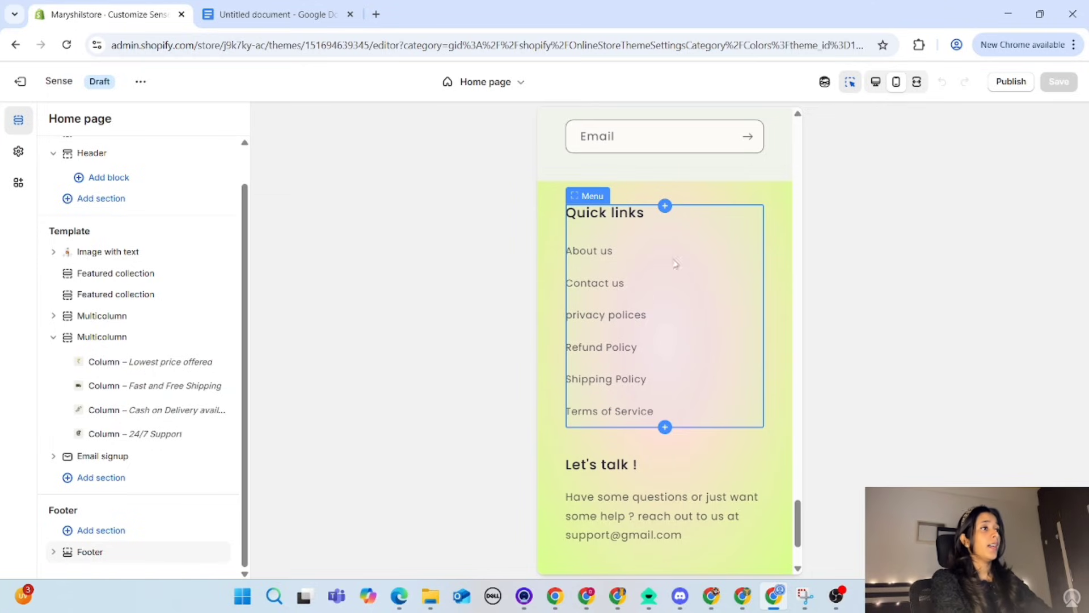
Step: Turn off the preview inspector and open Shop all products from the storefront's navigation menu
{"action": "left_click", "coordinate": [850, 82]}
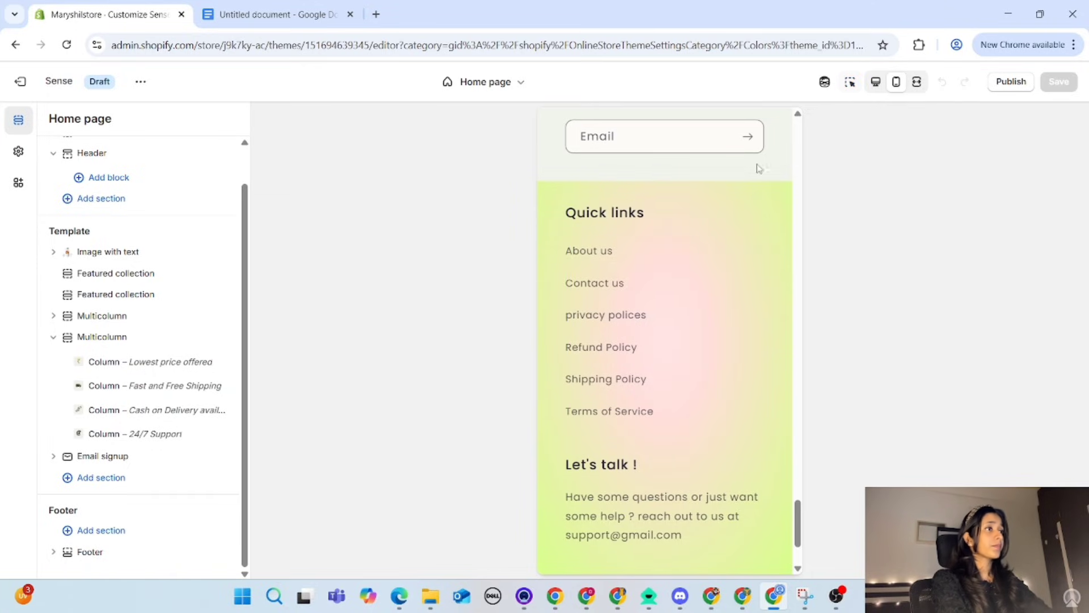
{"action": "scroll", "coordinate": [758, 169], "scroll_direction": "up", "scroll_amount": 20}
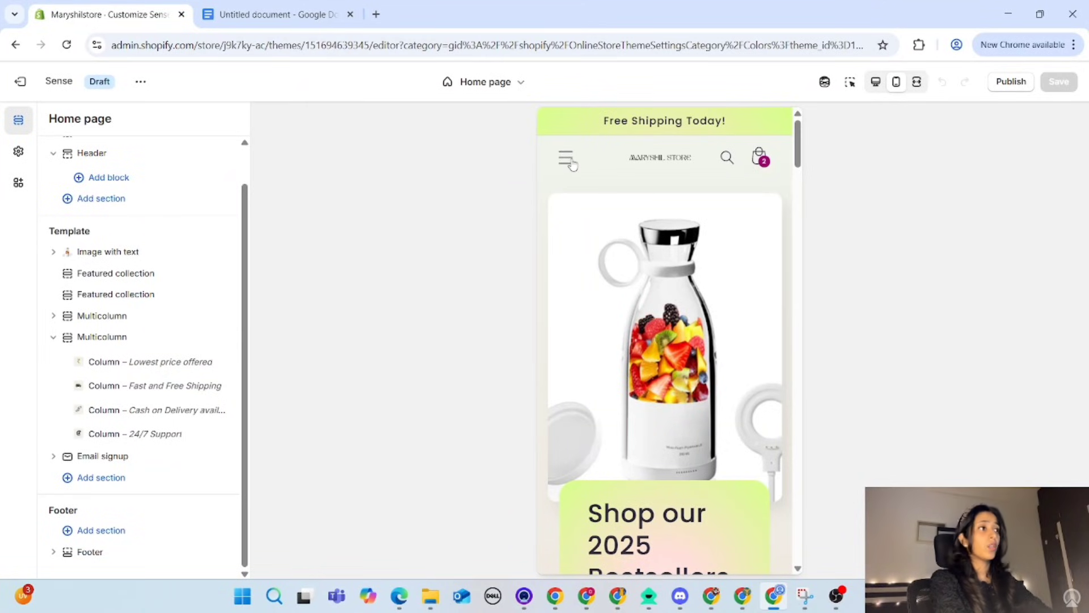
{"action": "left_click", "coordinate": [569, 162]}
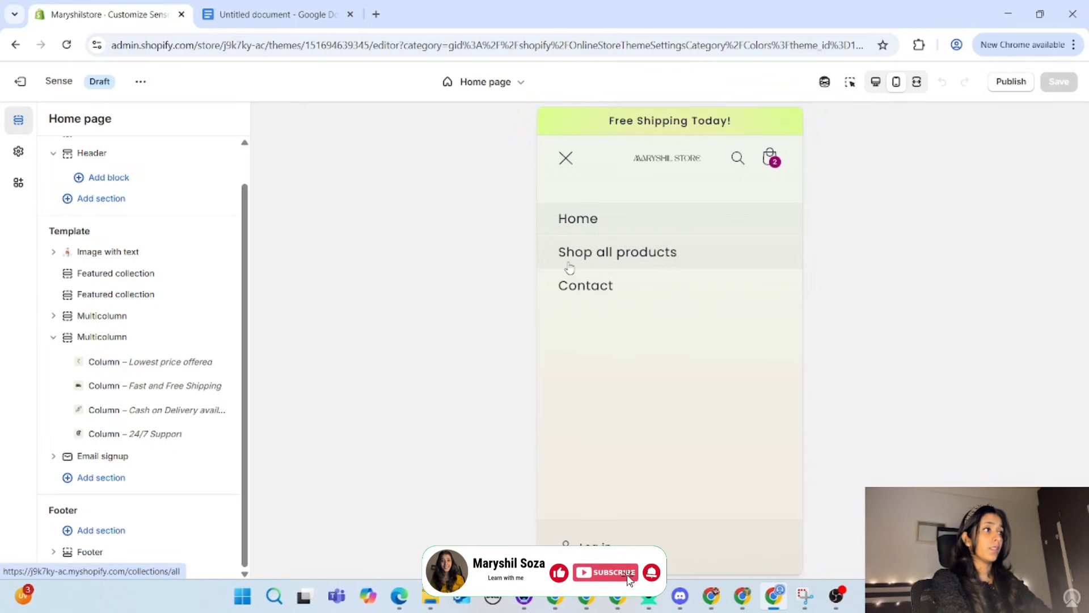
{"action": "left_click", "coordinate": [570, 269]}
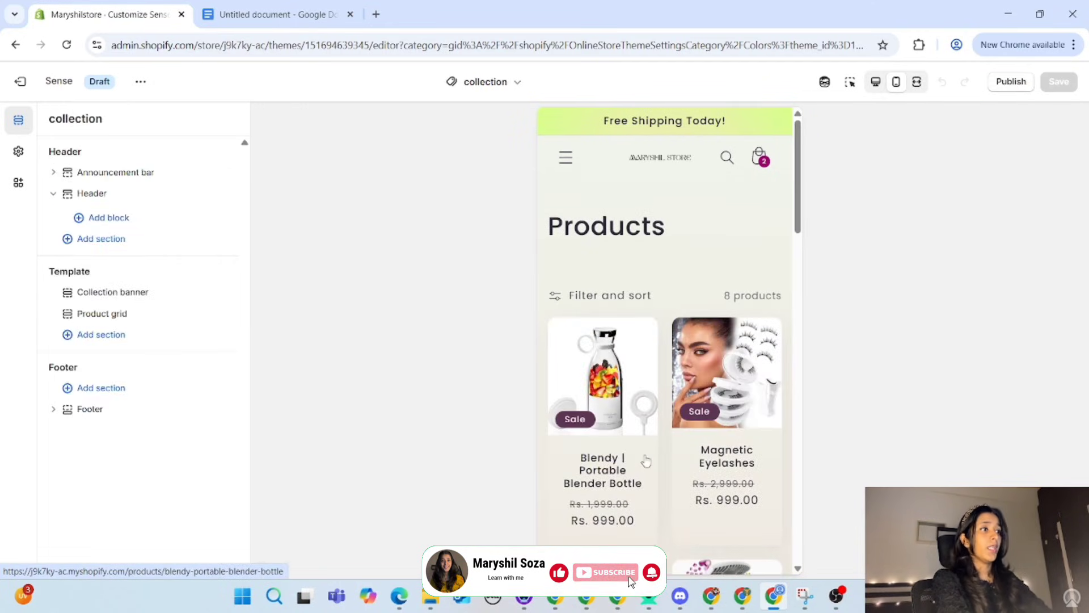
Step: Look through the Products collection page from the product grid down to the footer links
{"action": "scroll", "coordinate": [646, 460], "scroll_direction": "down", "scroll_amount": 10}
{"action": "scroll", "coordinate": [646, 461], "scroll_direction": "up", "scroll_amount": 10}
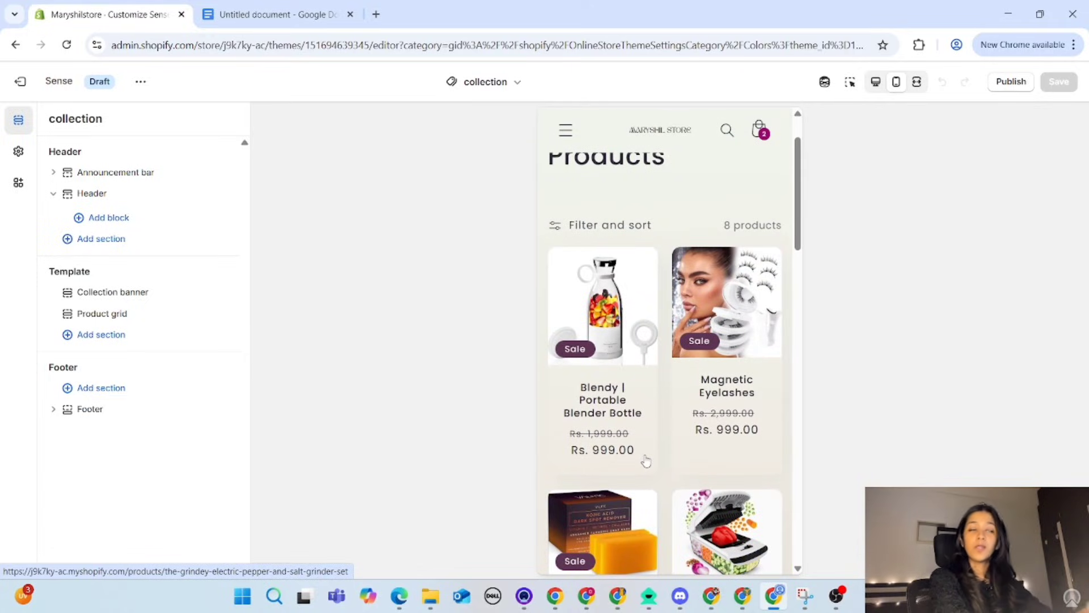
{"action": "scroll", "coordinate": [645, 461], "scroll_direction": "down", "scroll_amount": 1}
{"action": "scroll", "coordinate": [646, 461], "scroll_direction": "up", "scroll_amount": 3}
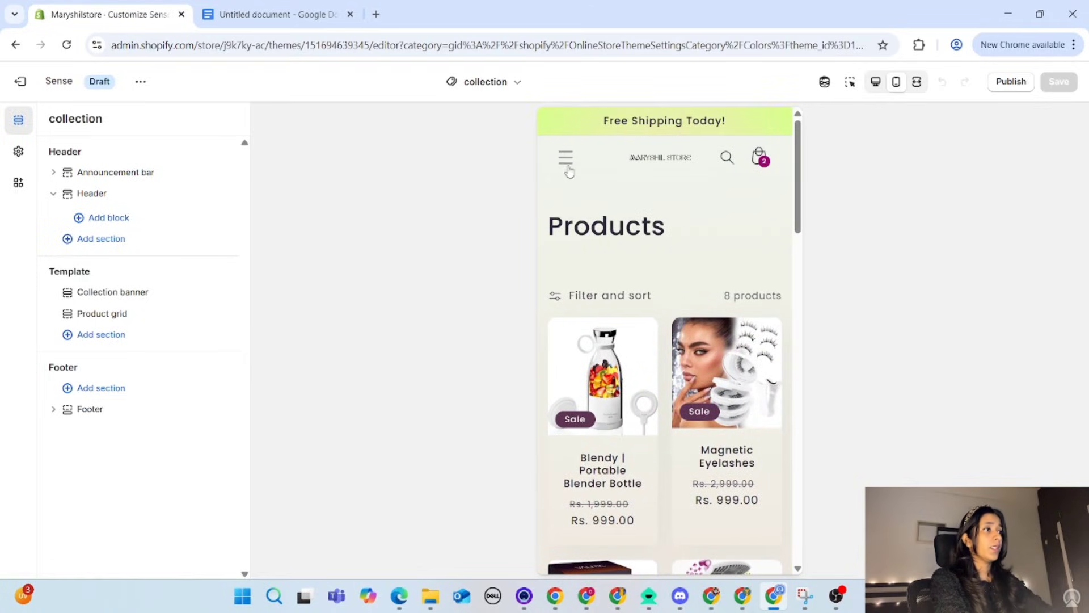
{"action": "scroll", "coordinate": [647, 449], "scroll_direction": "down", "scroll_amount": 5}
{"action": "scroll", "coordinate": [648, 437], "scroll_direction": "down", "scroll_amount": 8}
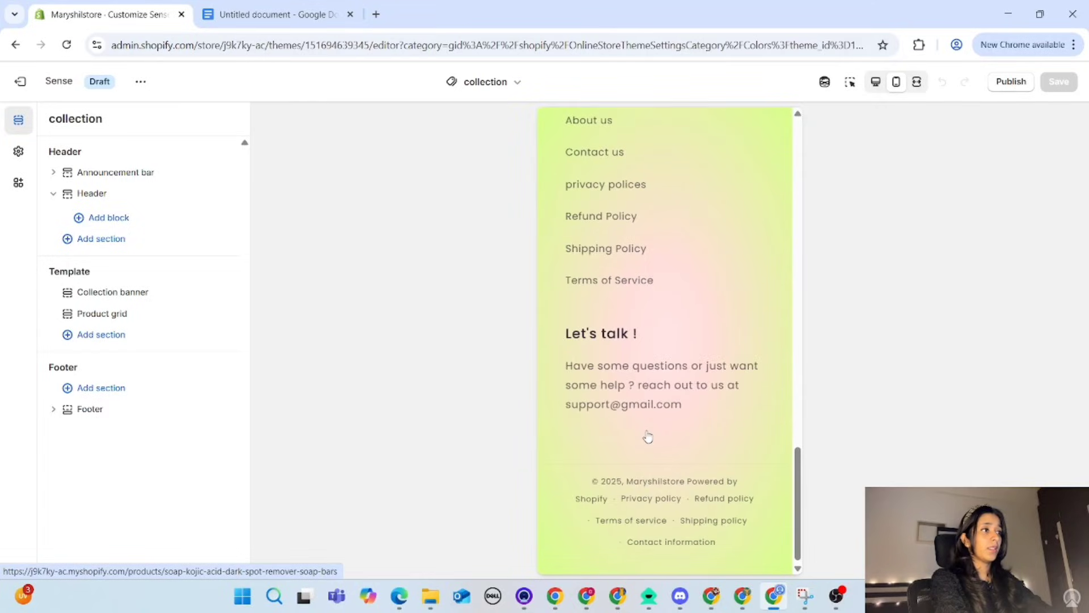
{"action": "scroll", "coordinate": [649, 438], "scroll_direction": "up", "scroll_amount": 15}
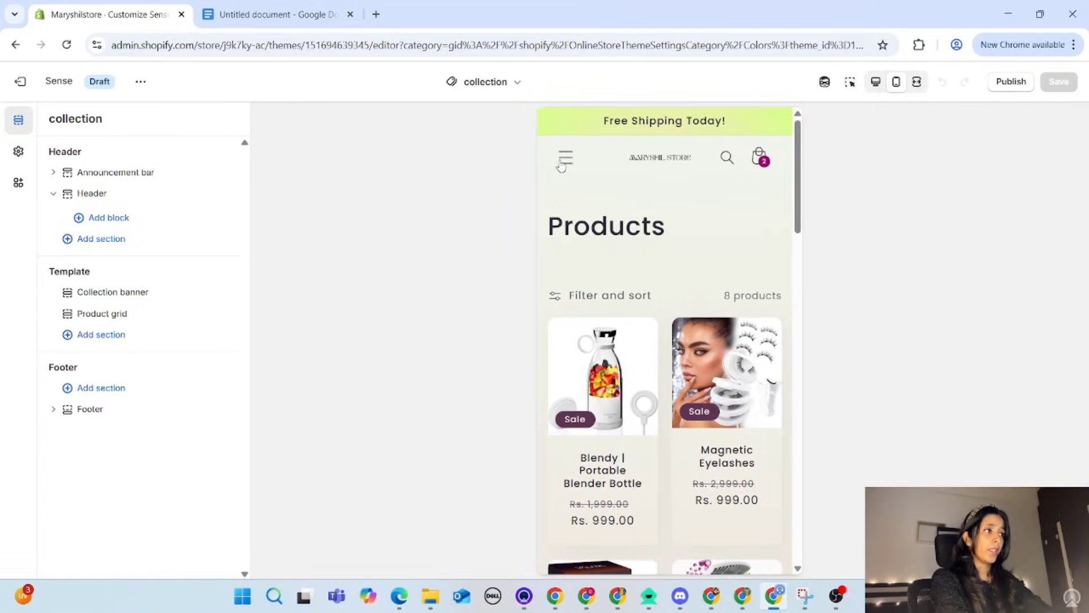
Step: Open the Contact page from the storefront's navigation menu and review its contact form
{"action": "left_click", "coordinate": [565, 161]}
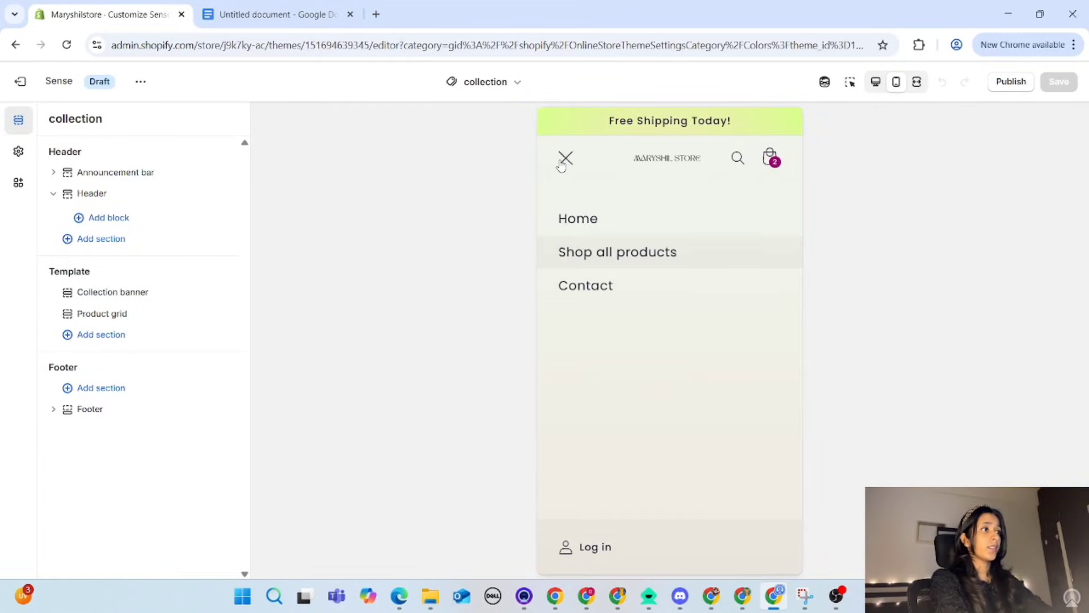
{"action": "left_click", "coordinate": [579, 301]}
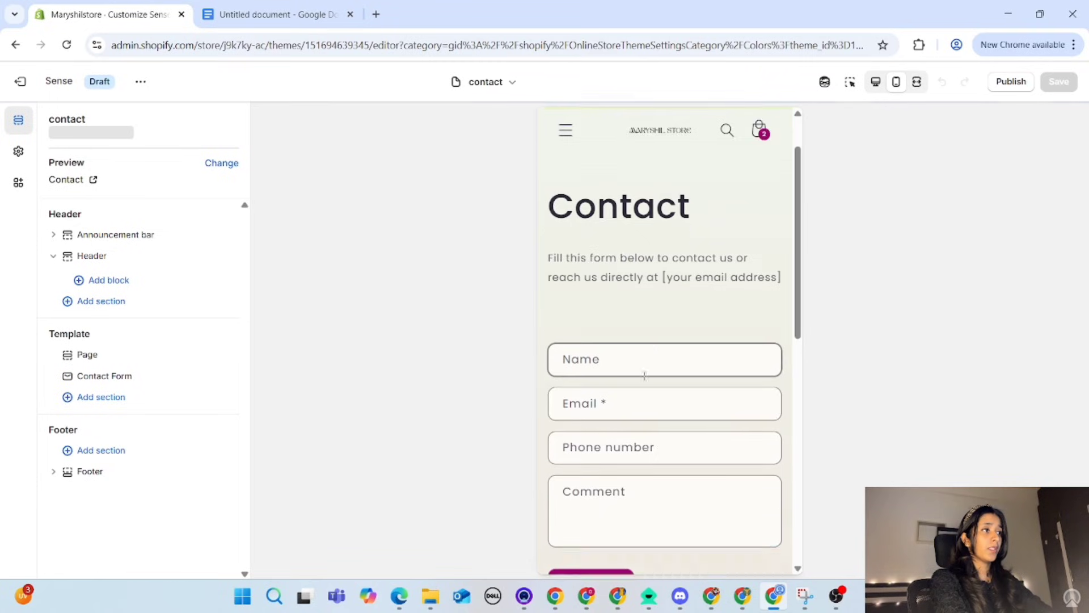
{"action": "scroll", "coordinate": [645, 374], "scroll_direction": "down", "scroll_amount": 5}
{"action": "scroll", "coordinate": [645, 382], "scroll_direction": "up", "scroll_amount": 4}
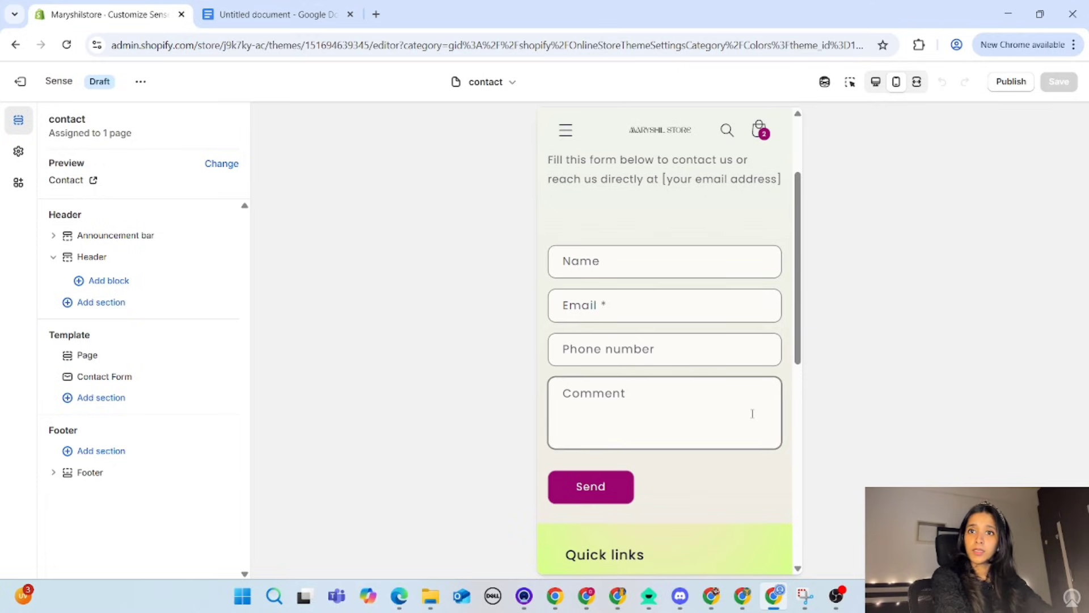
{"action": "scroll", "coordinate": [674, 251], "scroll_direction": "up", "scroll_amount": 3}
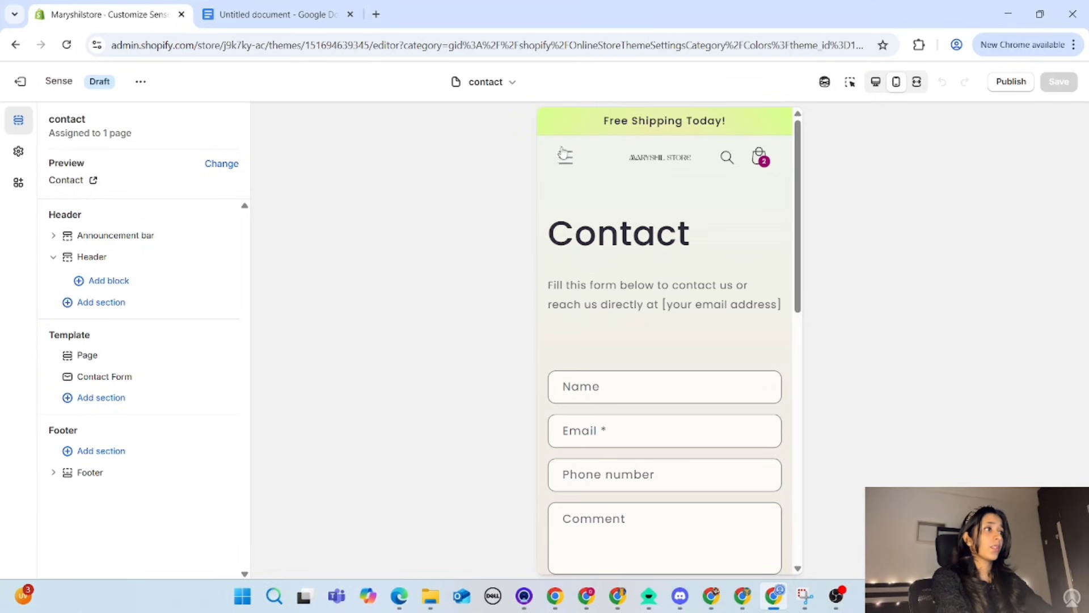
Step: Open the Default page template and read through the About us page down to its footer
{"action": "left_click", "coordinate": [496, 87]}
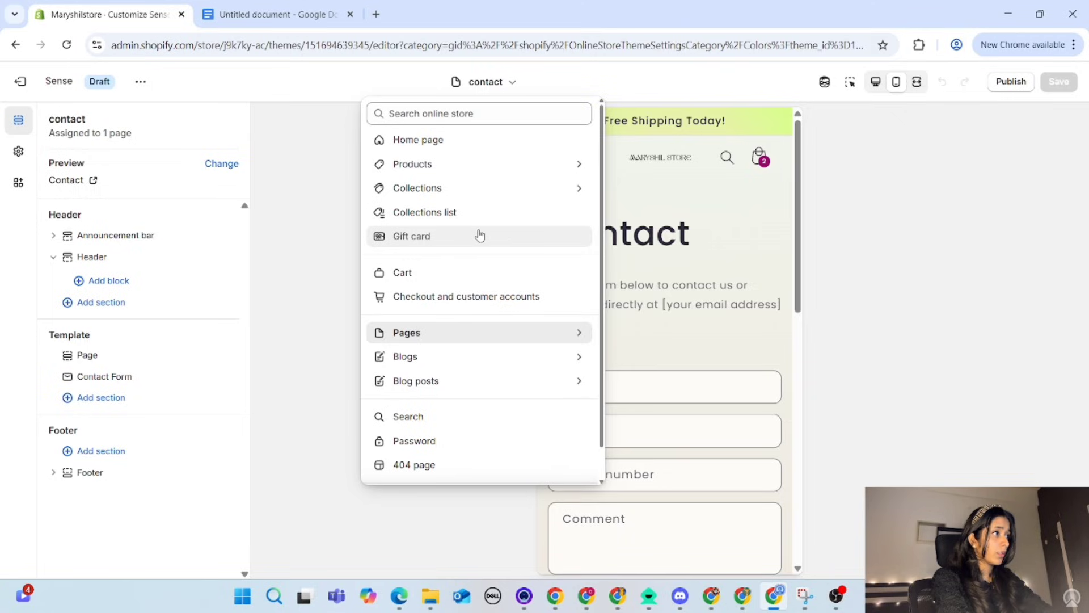
{"action": "left_click", "coordinate": [434, 333]}
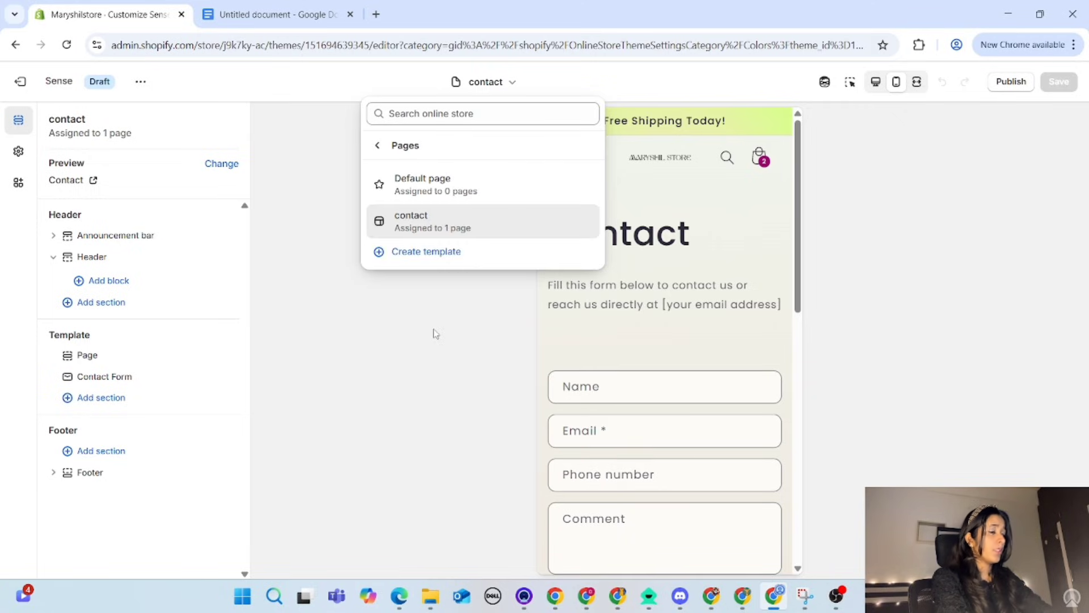
{"action": "left_click", "coordinate": [452, 191]}
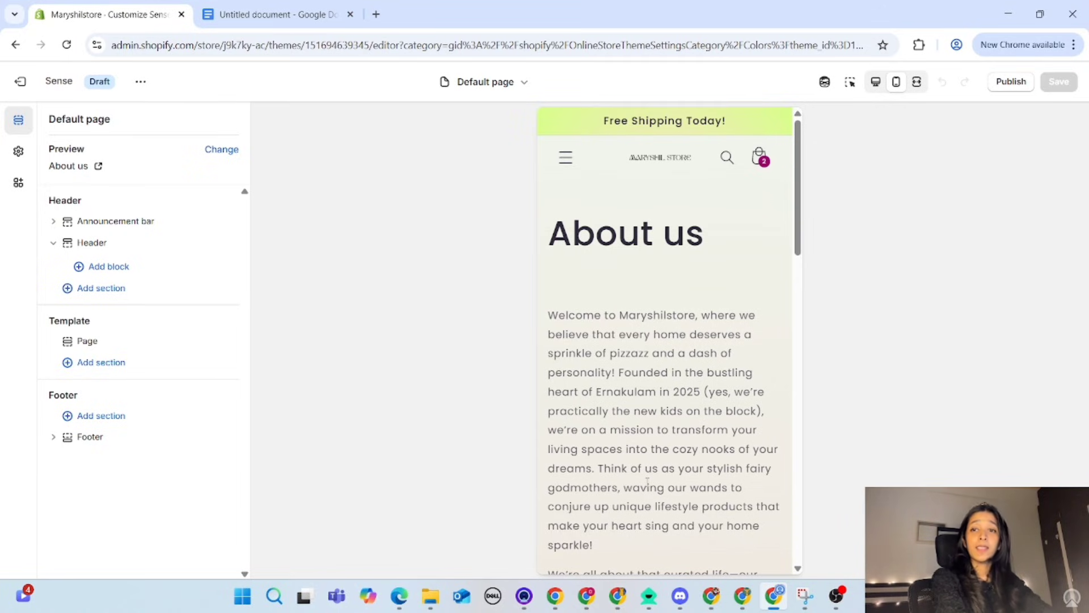
{"action": "scroll", "coordinate": [578, 379], "scroll_direction": "down", "scroll_amount": 7}
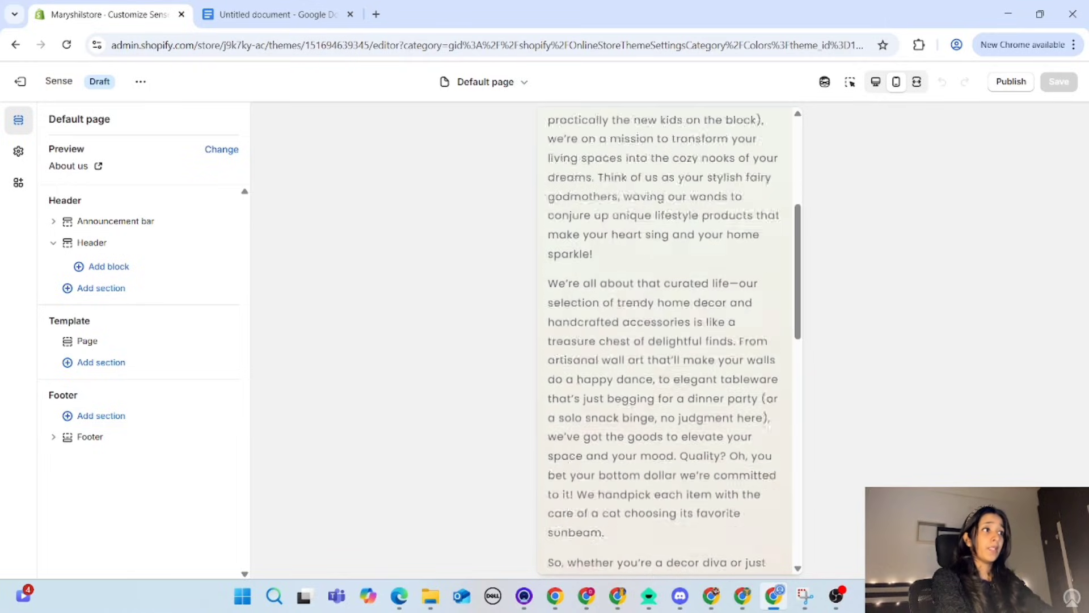
{"action": "scroll", "coordinate": [579, 379], "scroll_direction": "down", "scroll_amount": 1}
{"action": "scroll", "coordinate": [579, 379], "scroll_direction": "down", "scroll_amount": 8}
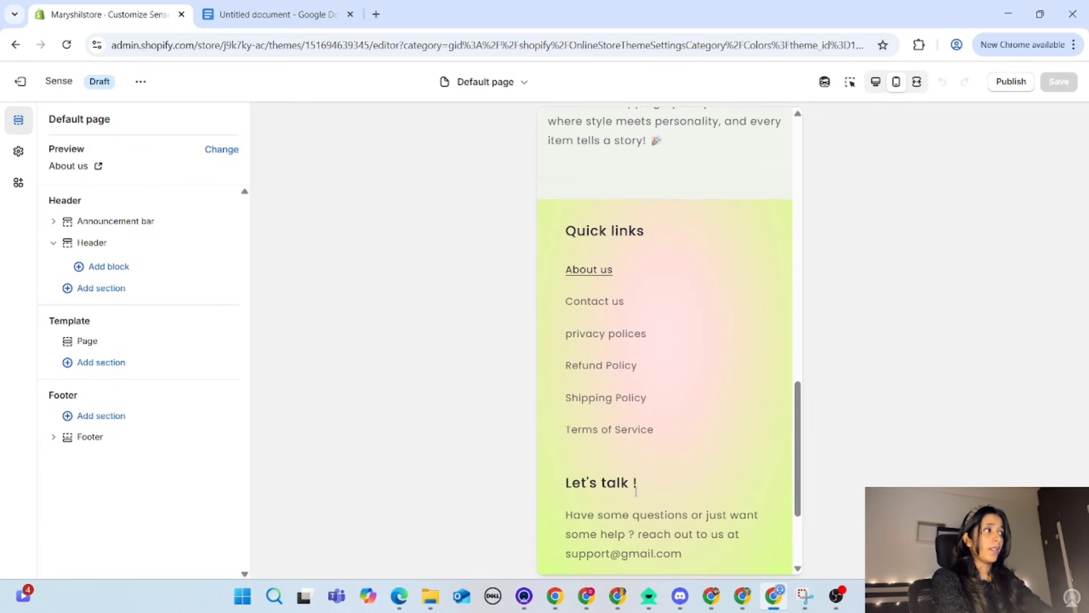
{"action": "scroll", "coordinate": [706, 349], "scroll_direction": "up", "scroll_amount": 10}
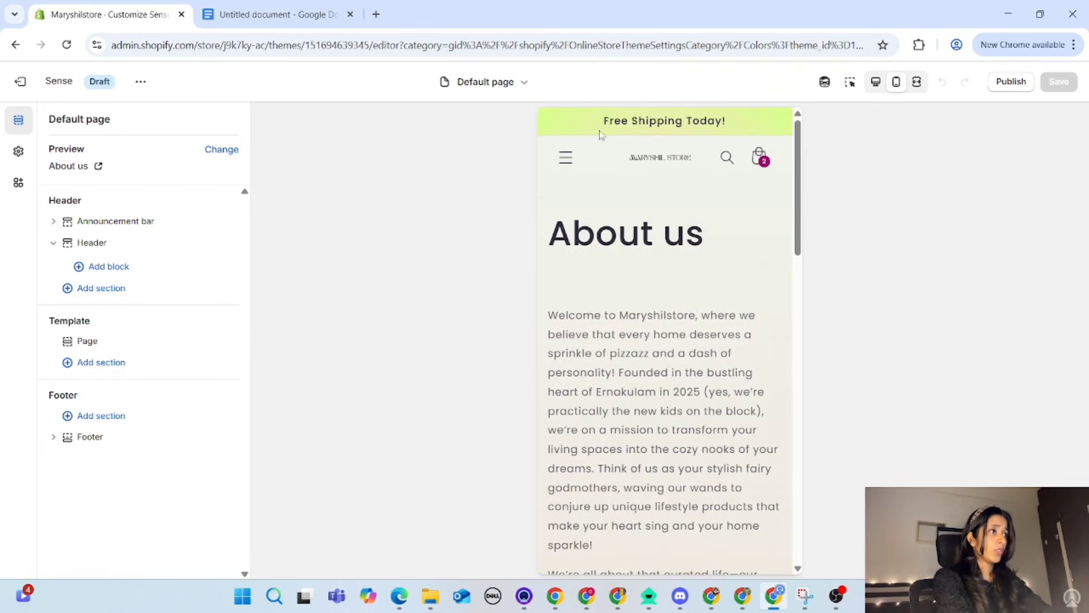
Step: Open the Cart template and review the cart's item, estimated total and the tax and shipping note above Check out
{"action": "left_click", "coordinate": [514, 82]}
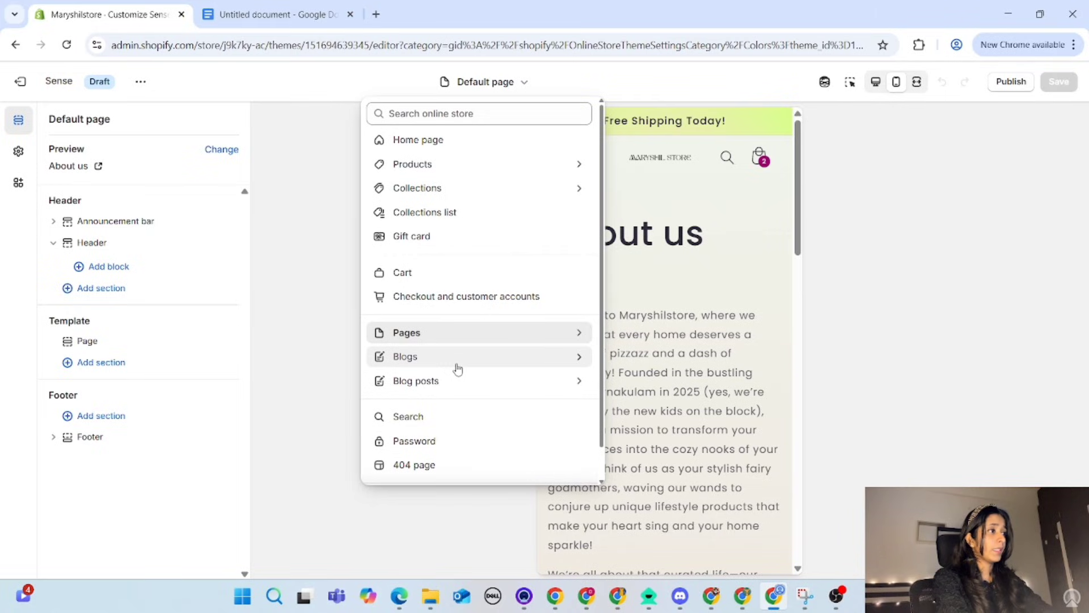
{"action": "left_click", "coordinate": [426, 277]}
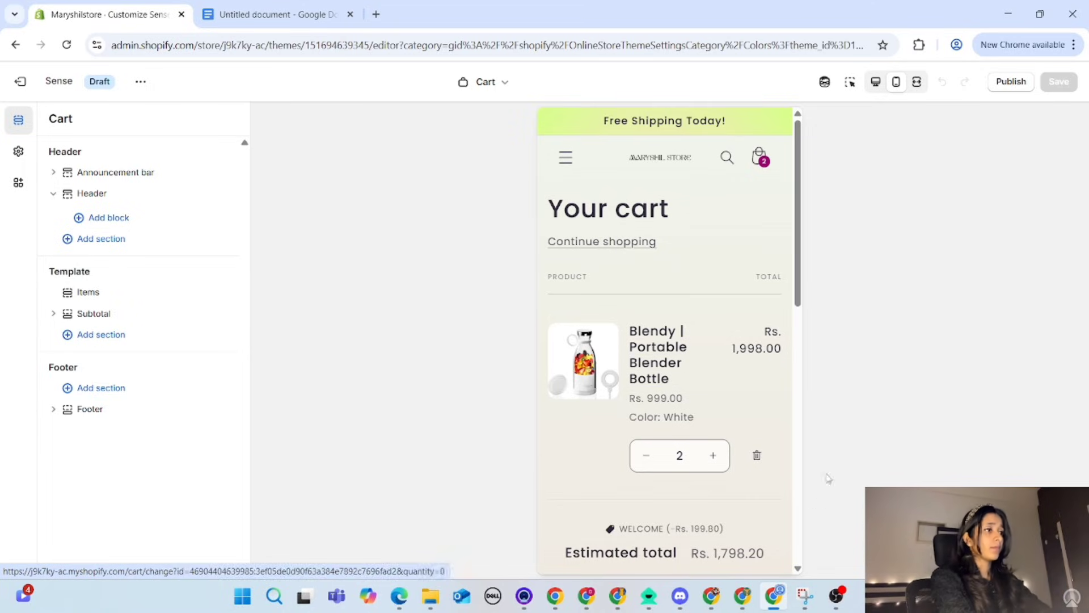
{"action": "scroll", "coordinate": [700, 395], "scroll_direction": "down", "scroll_amount": 3}
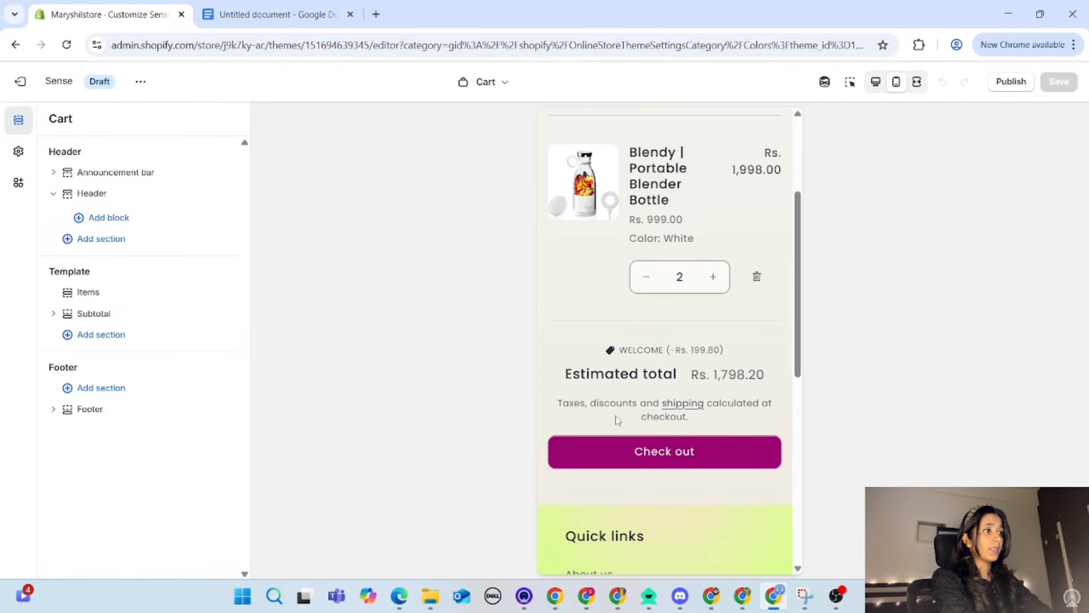
{"action": "left_click_drag", "start_coordinate": [700, 417], "coordinate": [559, 394]}
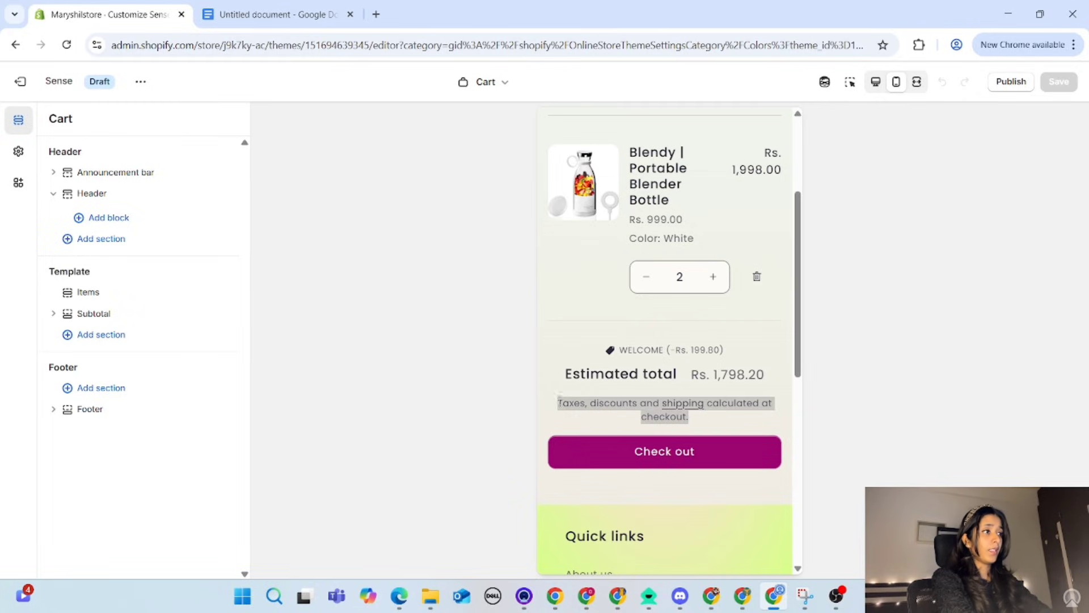
{"action": "left_click", "coordinate": [742, 422]}
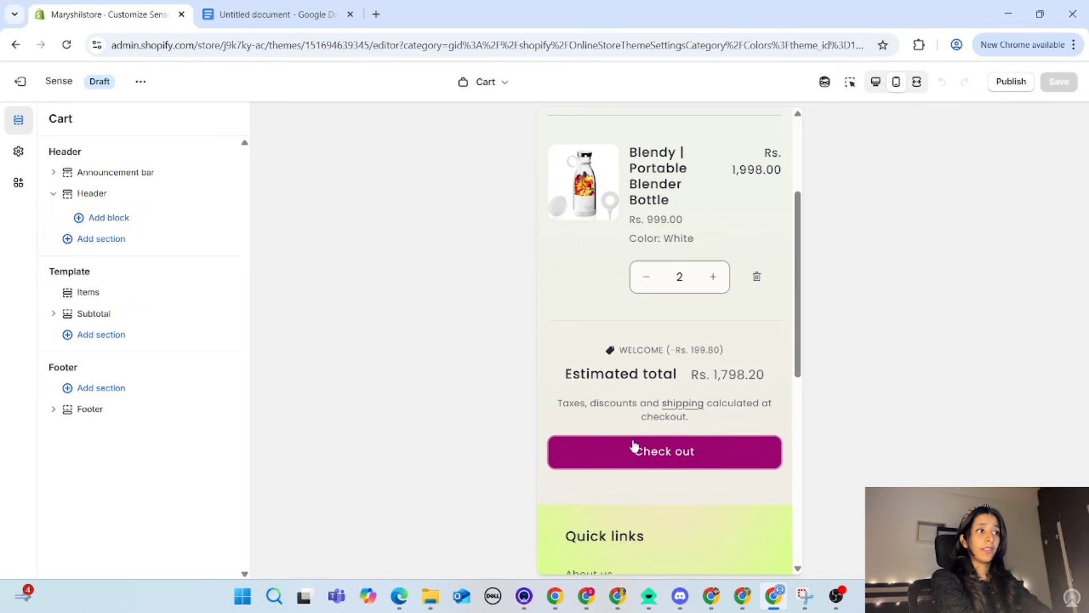
Step: Open the product template for Blendy | Portable Blender Bottle and review the price, shipping note and color options
{"action": "left_click", "coordinate": [485, 86]}
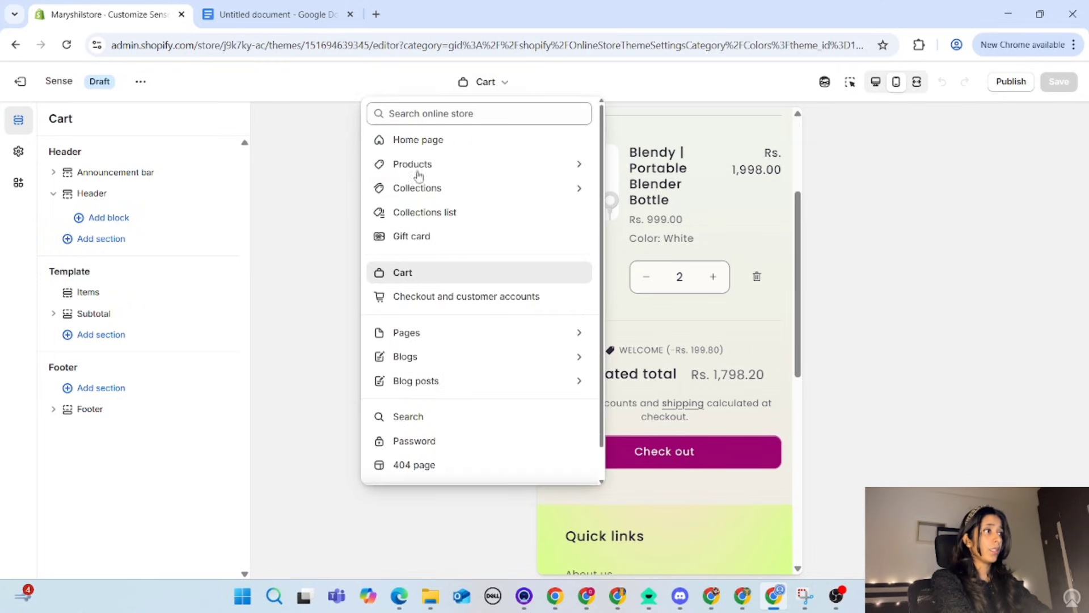
{"action": "left_click", "coordinate": [423, 170]}
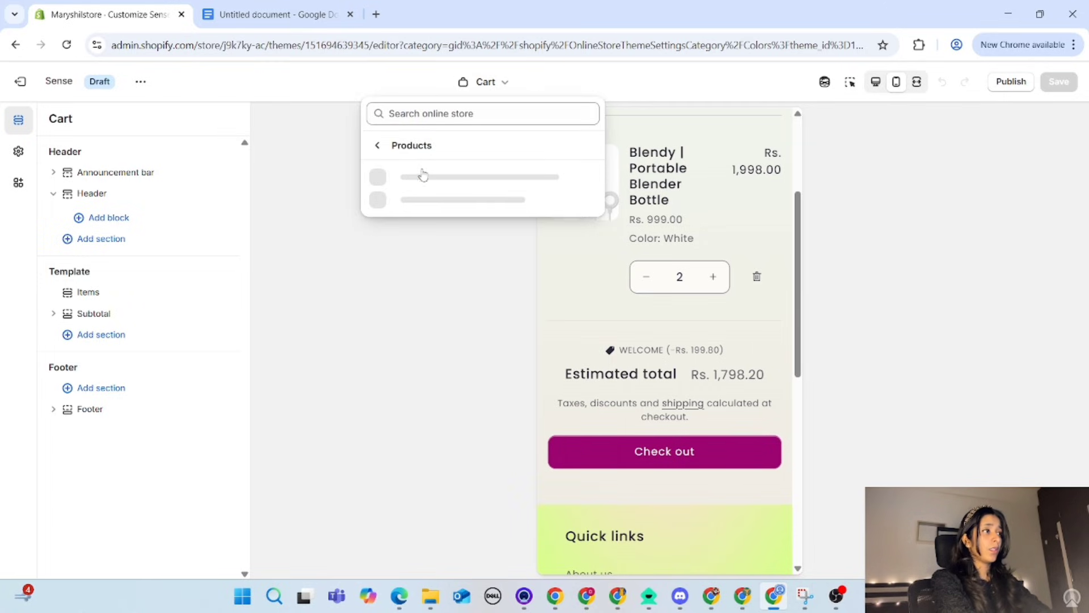
{"action": "left_click", "coordinate": [475, 178]}
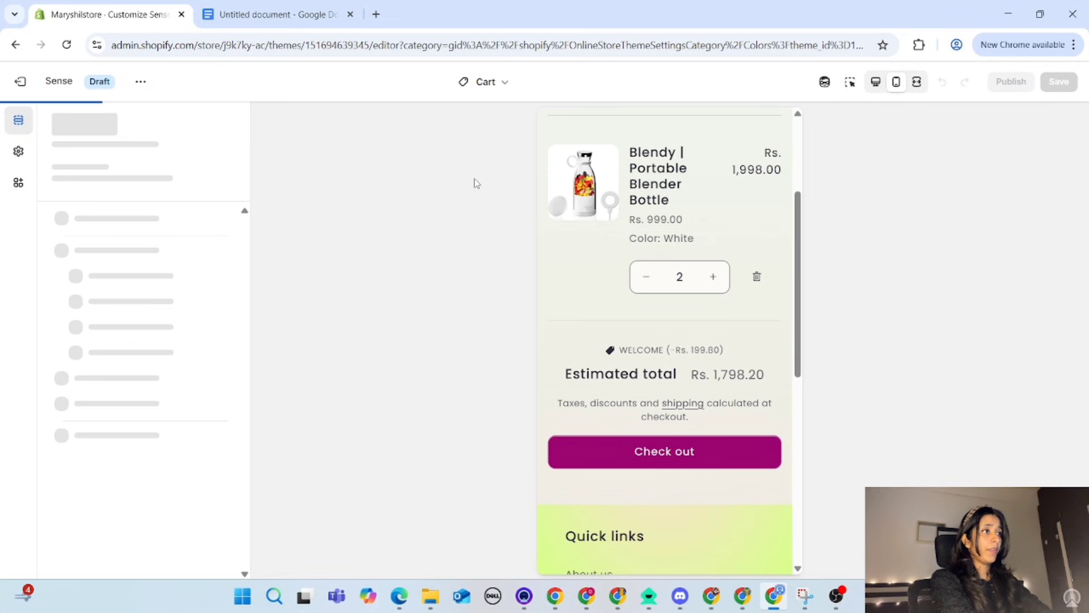
{"action": "scroll", "coordinate": [676, 429], "scroll_direction": "down", "scroll_amount": 8}
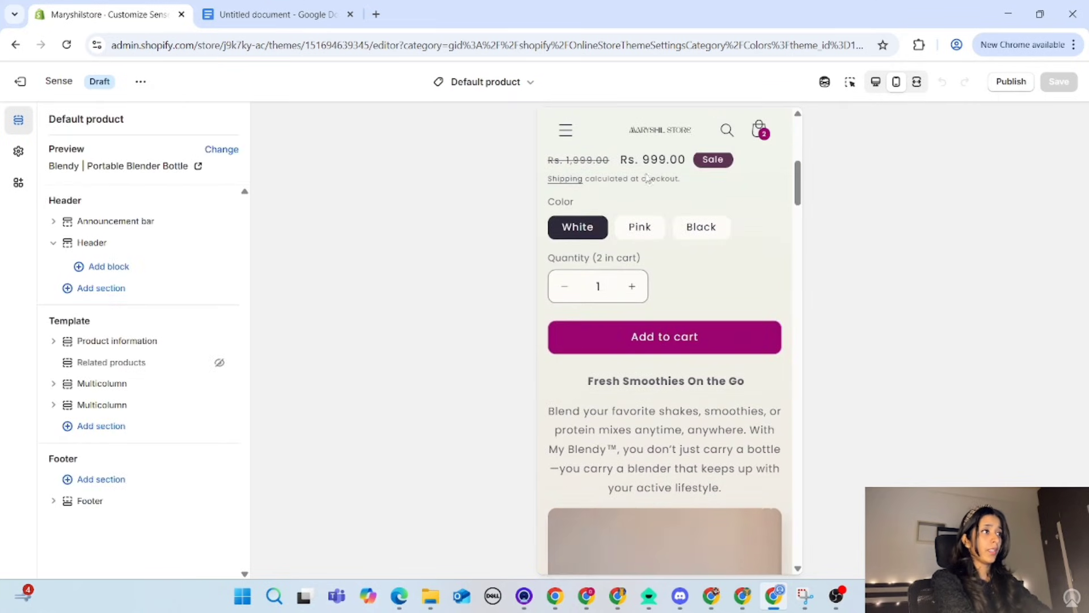
{"action": "left_click_drag", "start_coordinate": [683, 179], "coordinate": [559, 183]}
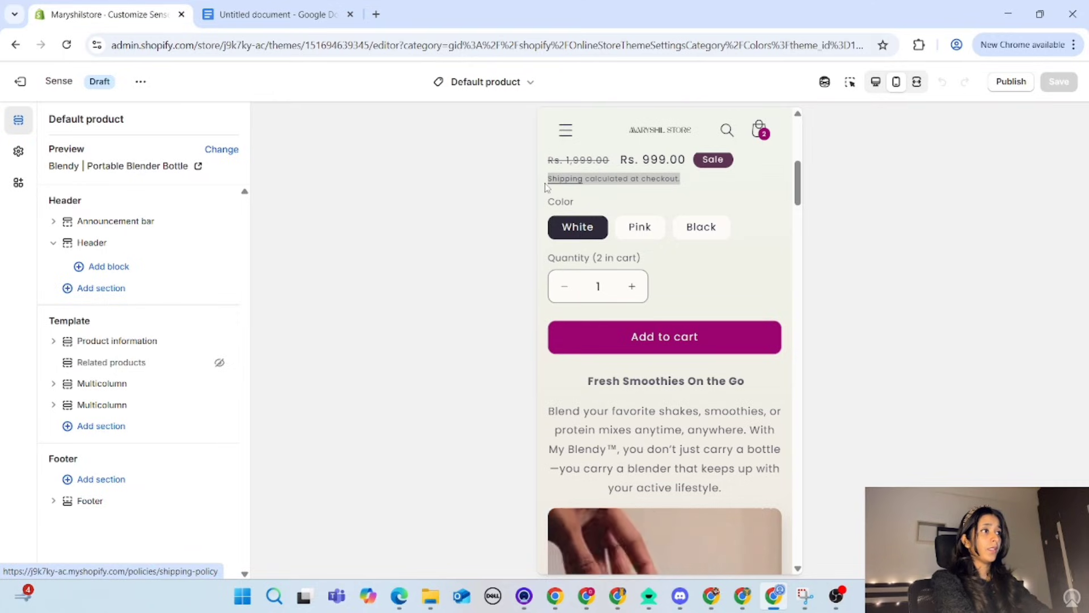
{"action": "left_click", "coordinate": [745, 213]}
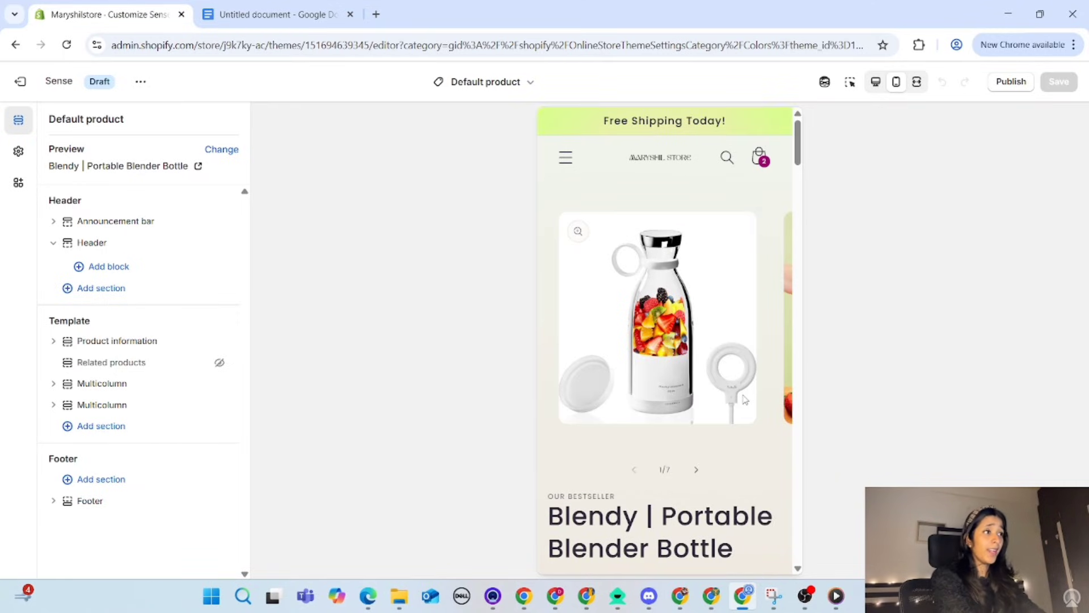
{"action": "scroll", "coordinate": [663, 502], "scroll_direction": "down", "scroll_amount": 4}
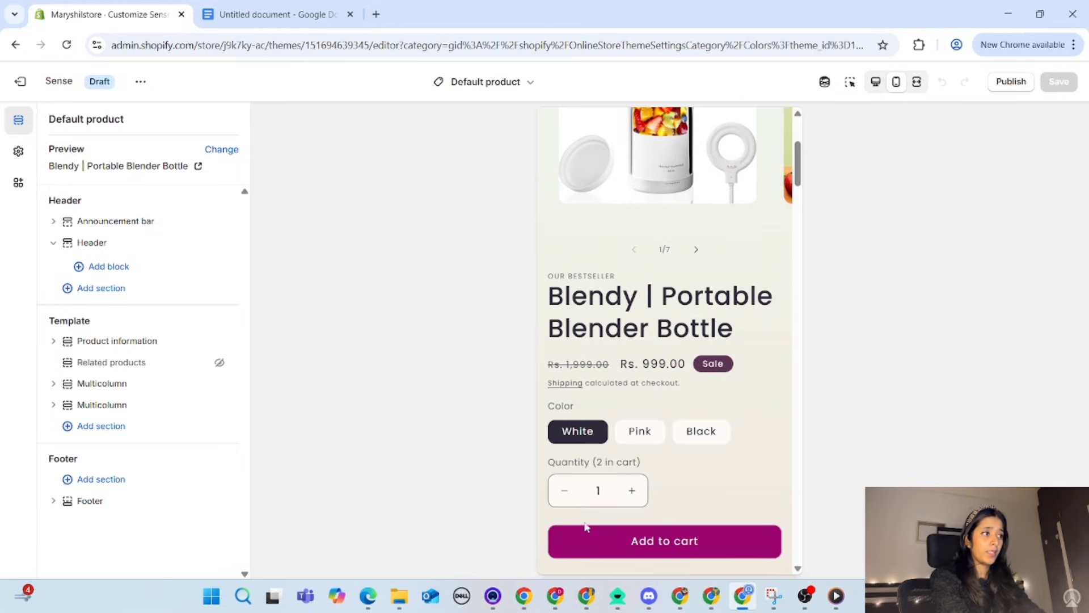
Step: Reopen the Cart template and review the tax, discount and shipping note under the estimated total
{"action": "left_click", "coordinate": [494, 81]}
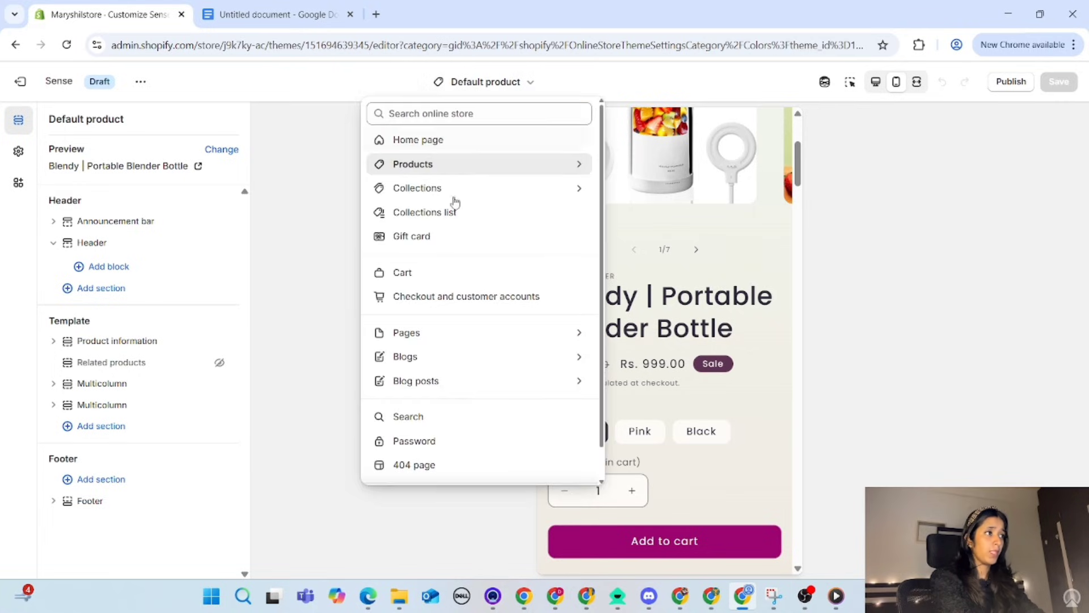
{"action": "left_click", "coordinate": [425, 274]}
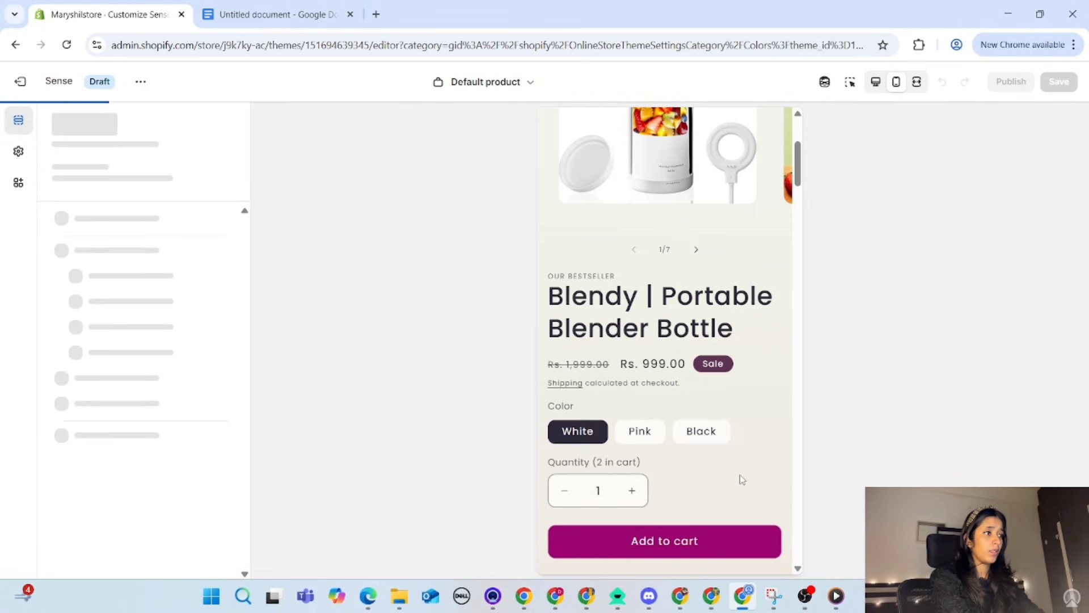
{"action": "scroll", "coordinate": [644, 472], "scroll_direction": "down", "scroll_amount": 2}
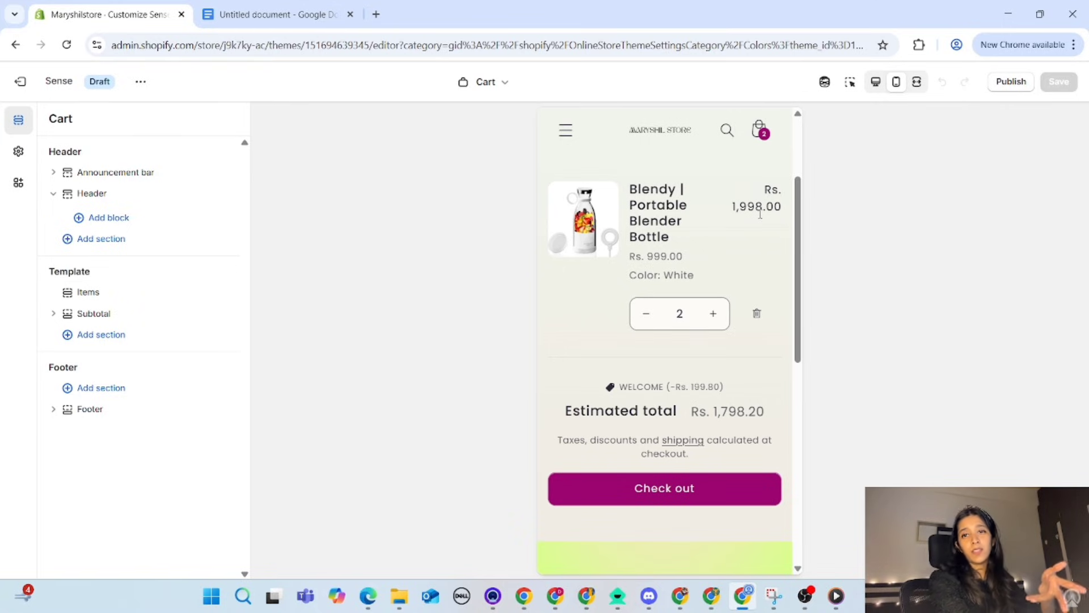
{"action": "scroll", "coordinate": [698, 262], "scroll_direction": "up", "scroll_amount": 3}
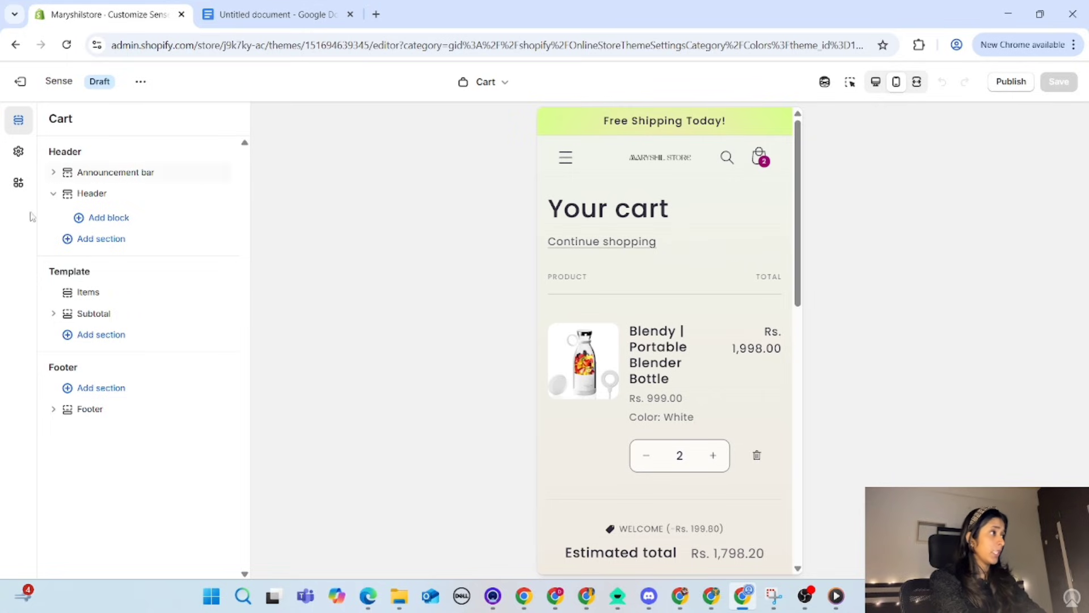
Step: Open the theme's default content for editing and search it for "calcu"
{"action": "left_click", "coordinate": [141, 82]}
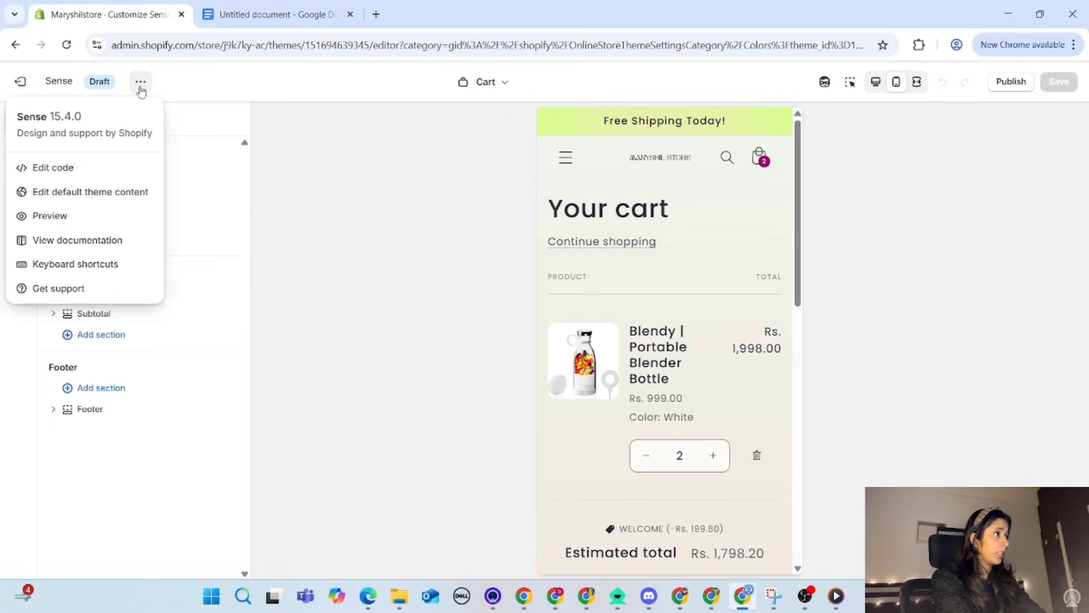
{"action": "left_click", "coordinate": [97, 203]}
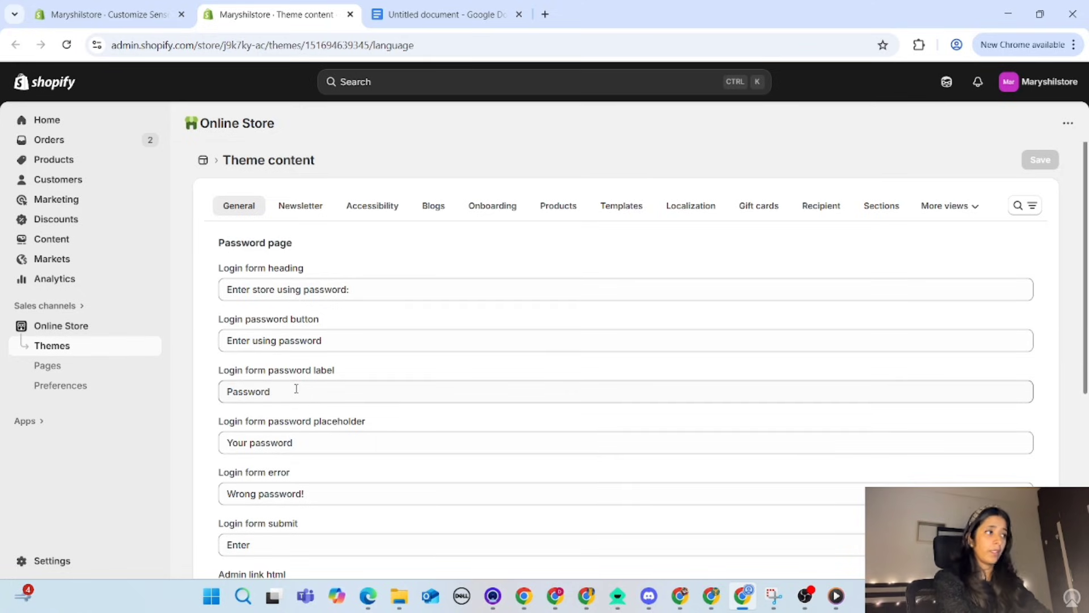
{"action": "left_click", "coordinate": [1016, 214]}
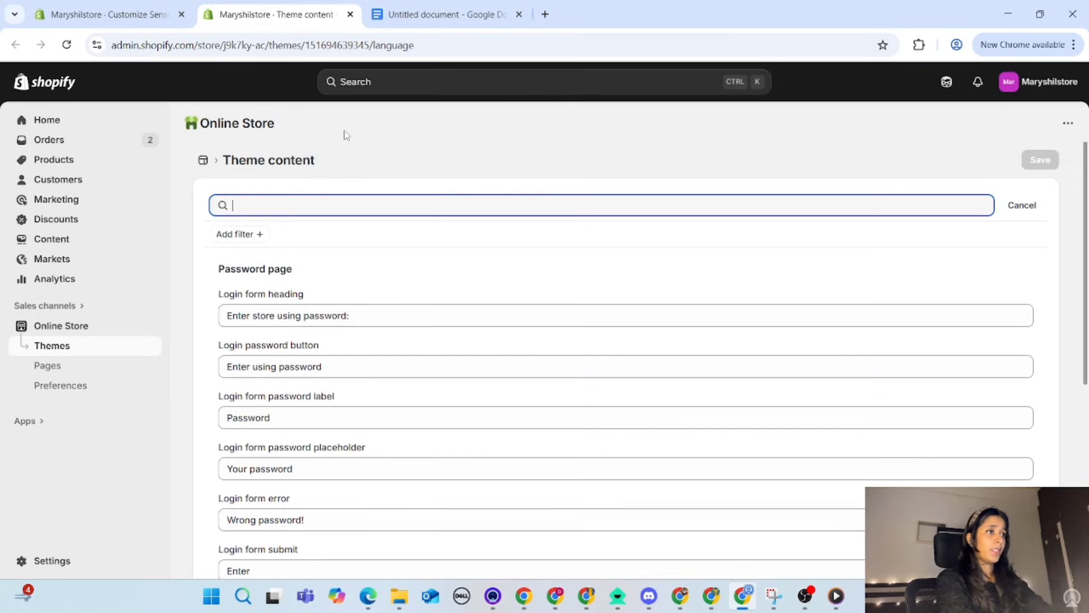
{"action": "type", "text": "cal"}
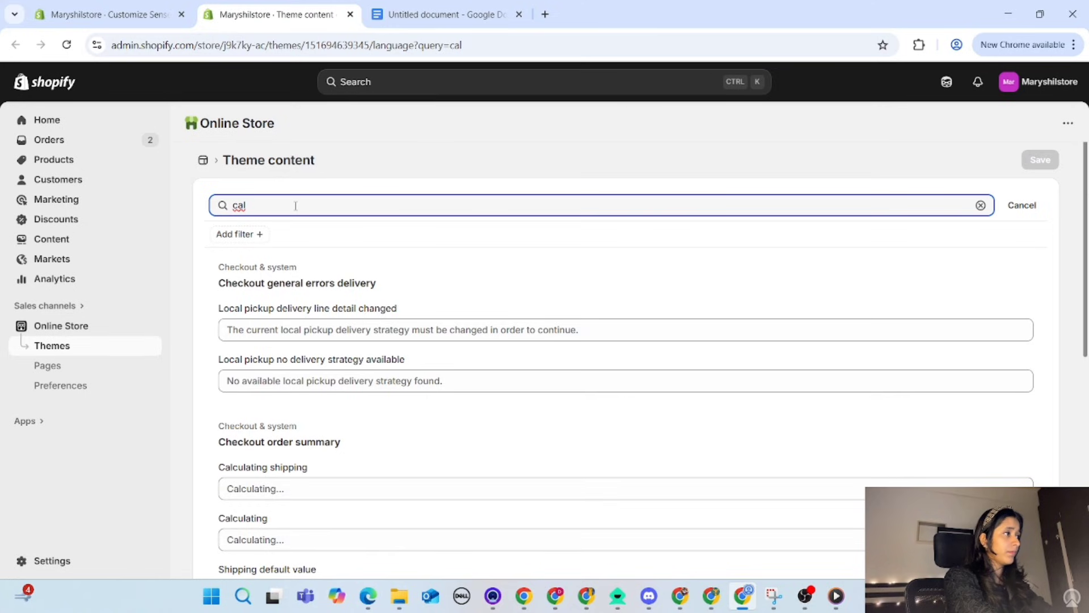
{"action": "type", "text": "cu"}
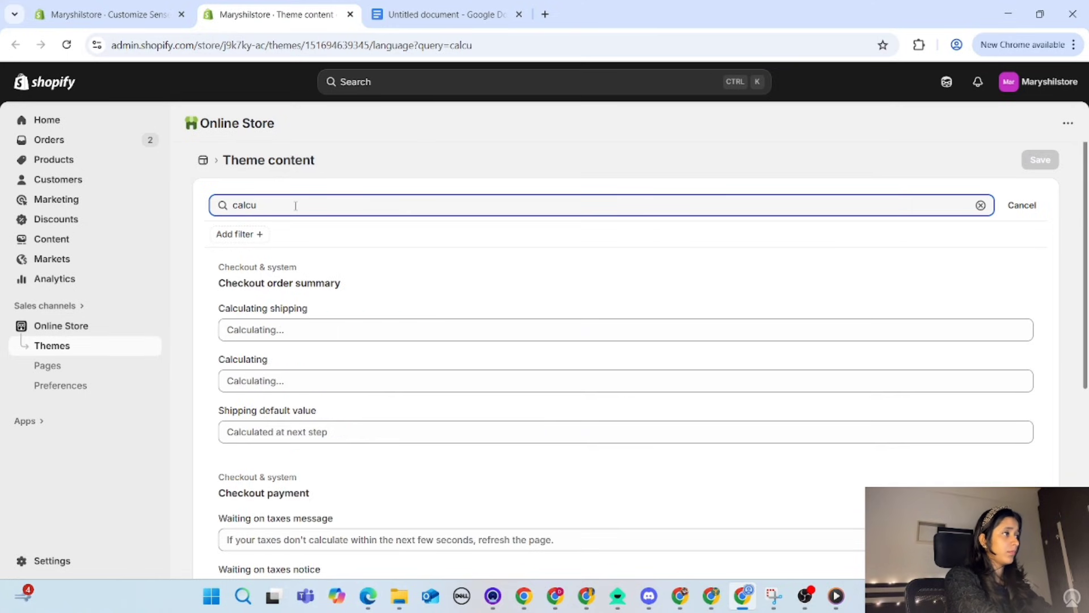
Step: In the Cart section, set "Duties and taxes included shipping at checkout with policy html" to "Inclusive of all taxes"
{"action": "scroll", "coordinate": [313, 412], "scroll_direction": "down", "scroll_amount": 2}
{"action": "scroll", "coordinate": [313, 413], "scroll_direction": "down", "scroll_amount": 14}
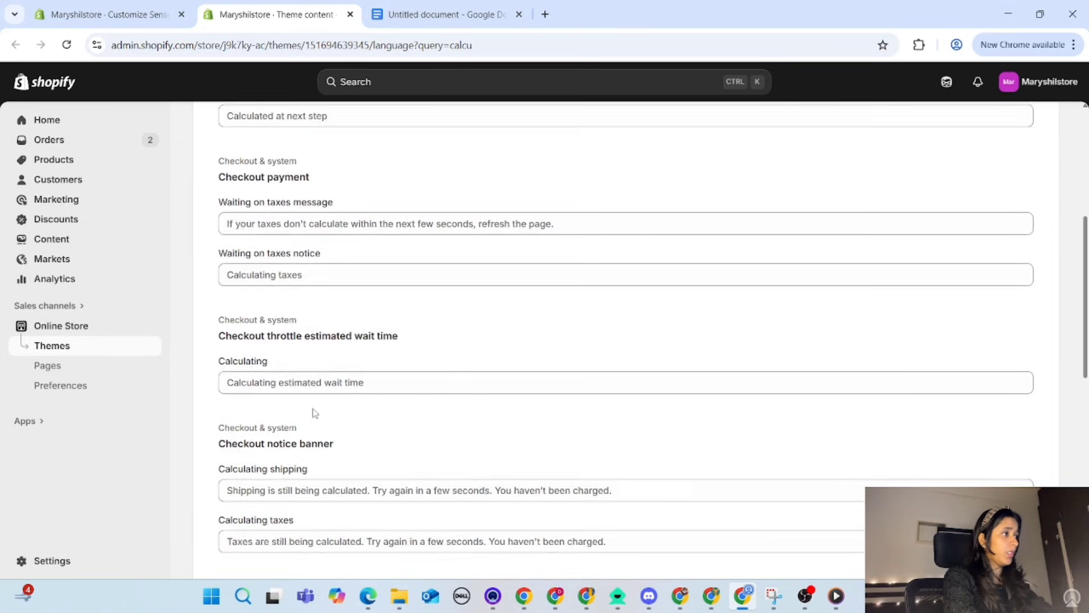
{"action": "scroll", "coordinate": [314, 413], "scroll_direction": "down", "scroll_amount": 2}
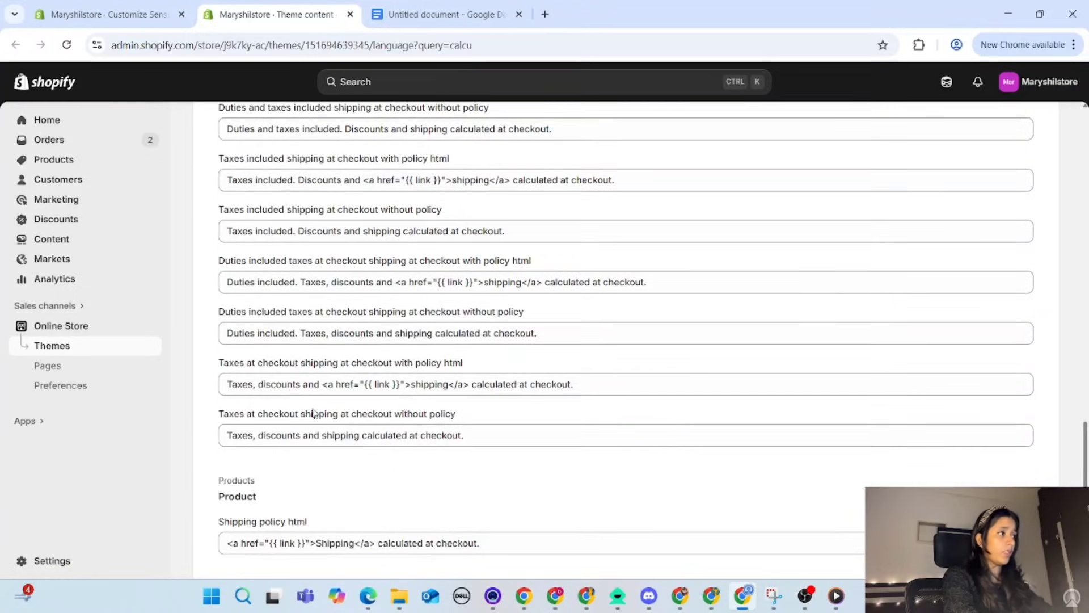
{"action": "scroll", "coordinate": [314, 412], "scroll_direction": "up", "scroll_amount": 4}
{"action": "scroll", "coordinate": [314, 413], "scroll_direction": "down", "scroll_amount": 4}
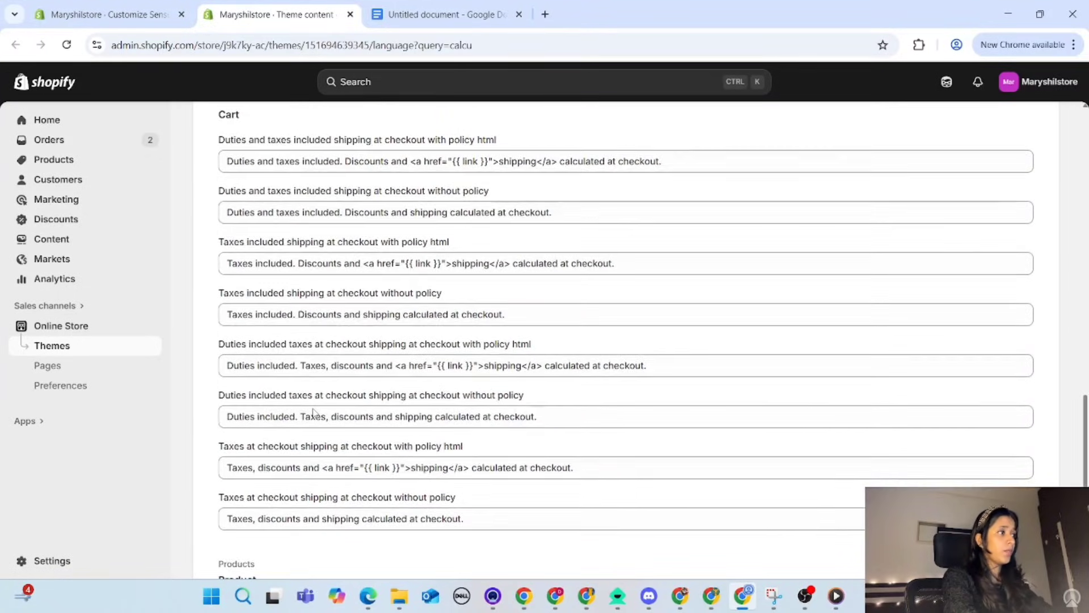
{"action": "scroll", "coordinate": [314, 413], "scroll_direction": "up", "scroll_amount": 1}
{"action": "scroll", "coordinate": [314, 412], "scroll_direction": "up", "scroll_amount": 2}
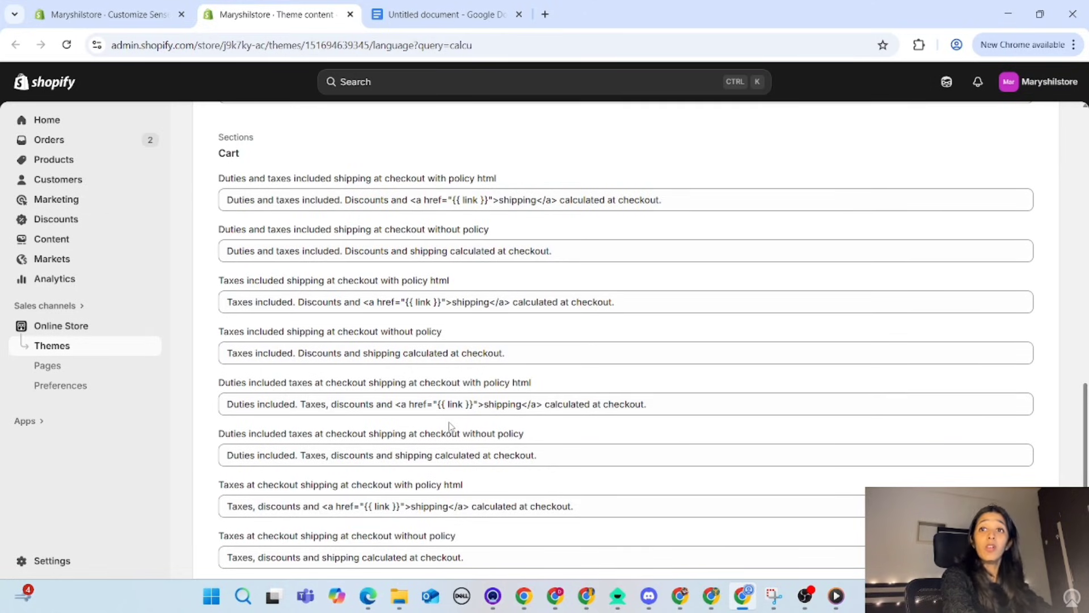
{"action": "double_click", "coordinate": [420, 199]}
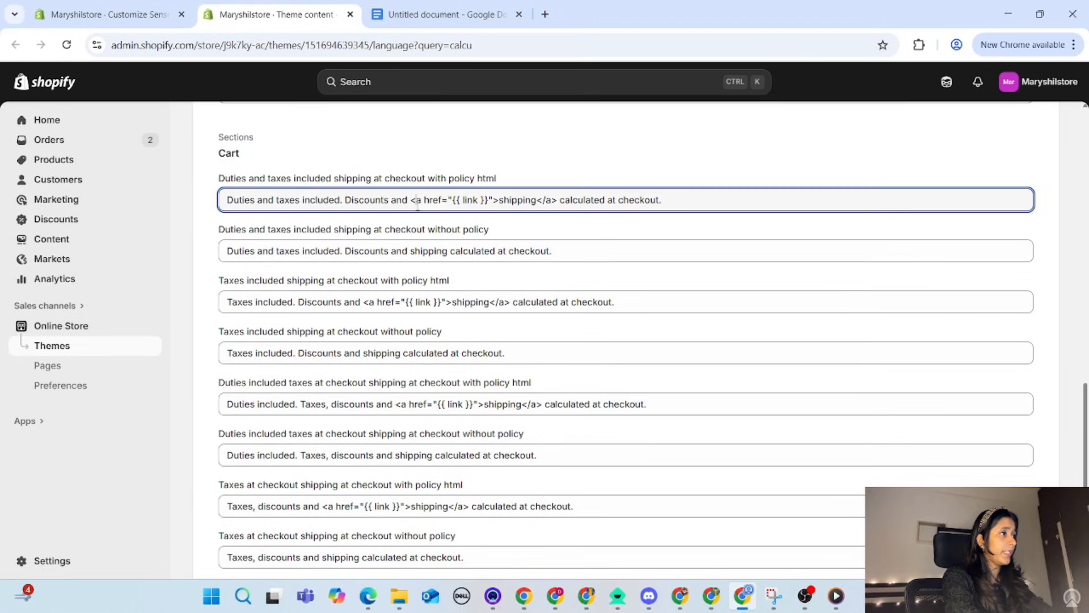
{"action": "key", "text": "ctrl+a"}
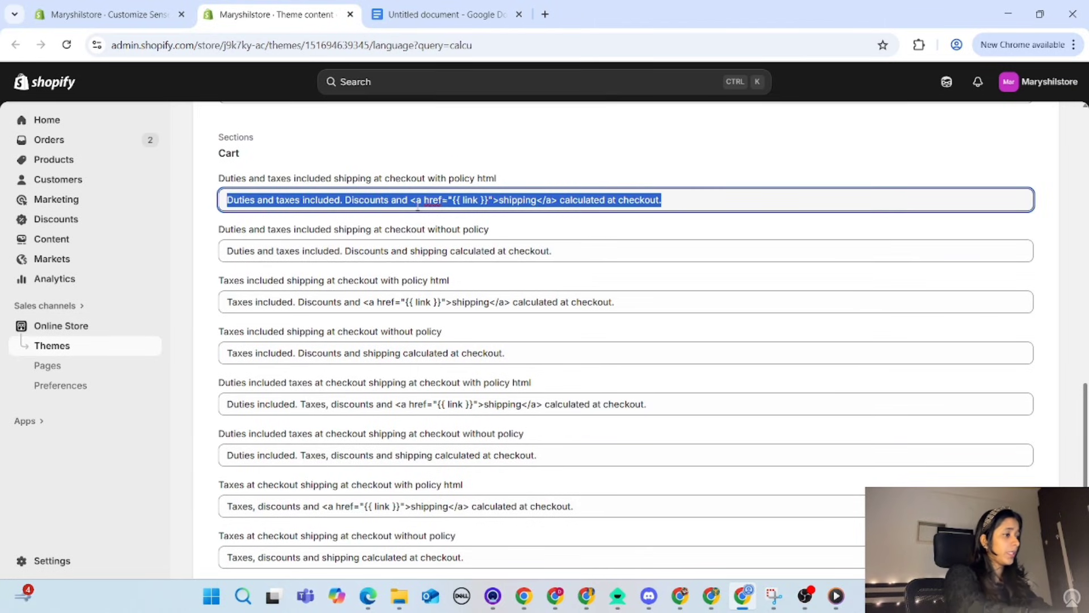
{"action": "type", "text": "Incl"}
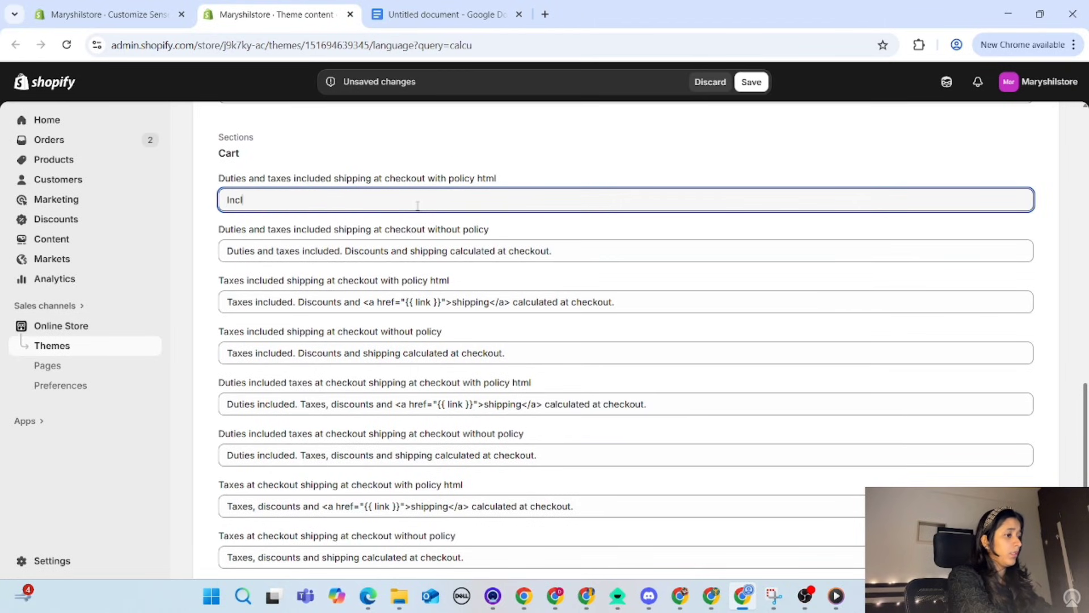
{"action": "type", "text": "usive "}
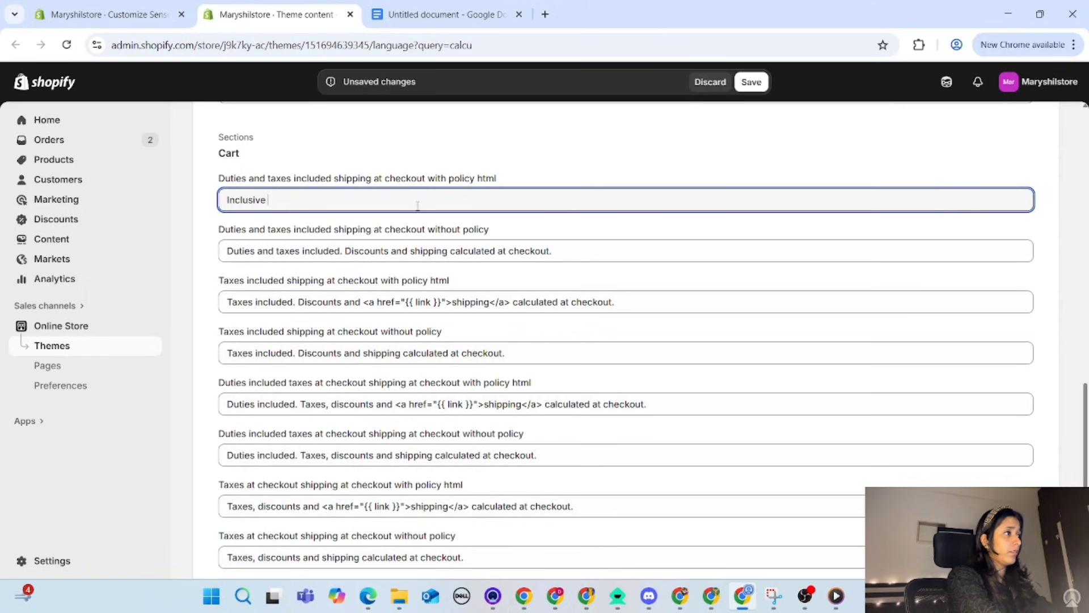
{"action": "type", "text": "of a"}
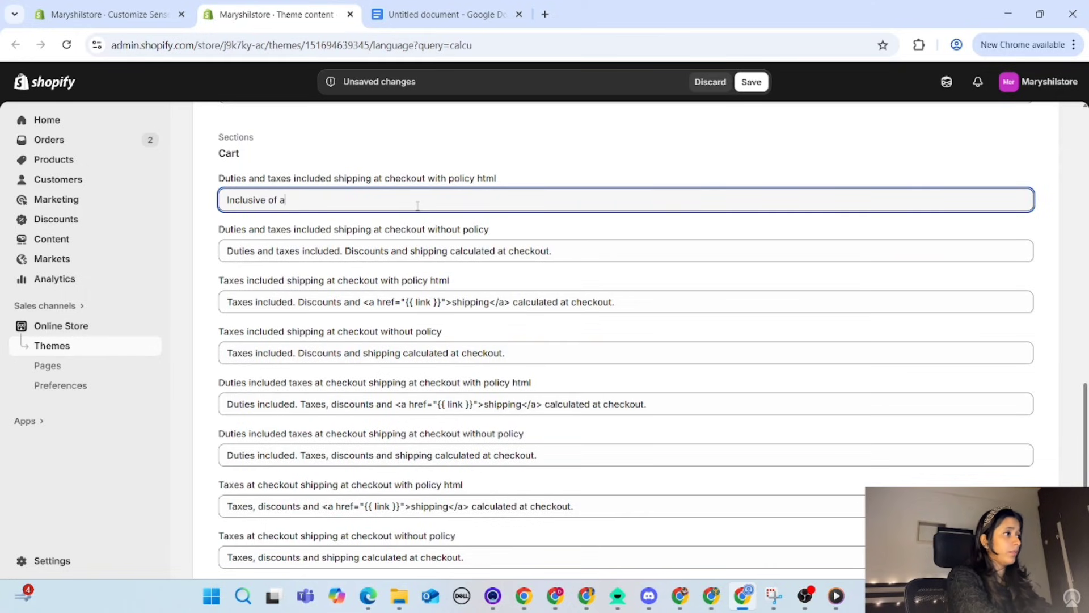
{"action": "type", "text": "ll taxes"}
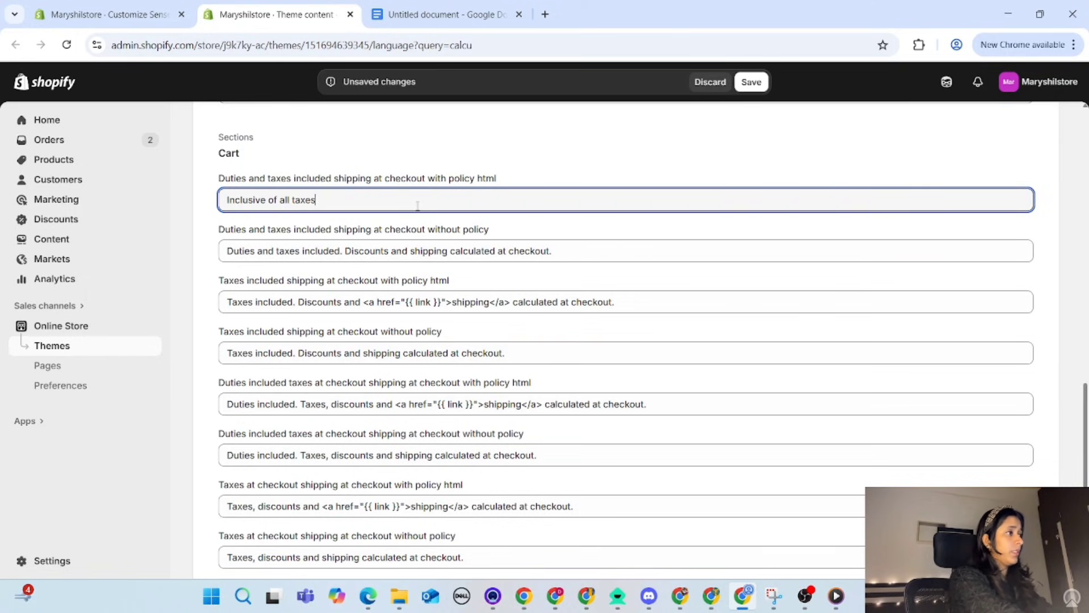
Step: Copy "Inclusive of all taxes" into the duties-and-taxes-included message without policy and both "Taxes included shipping at checkout" messages
{"action": "left_click_drag", "start_coordinate": [311, 195], "coordinate": [211, 209]}
{"action": "key", "text": "ctrl+c"}
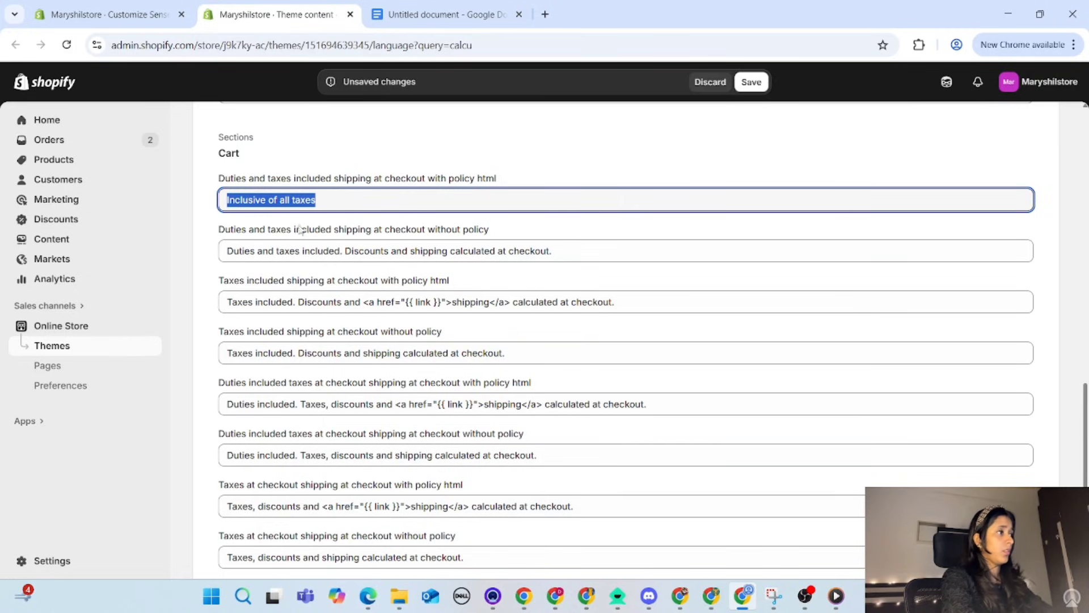
{"action": "triple_click", "coordinate": [298, 250]}
{"action": "key", "text": "ctrl+v"}
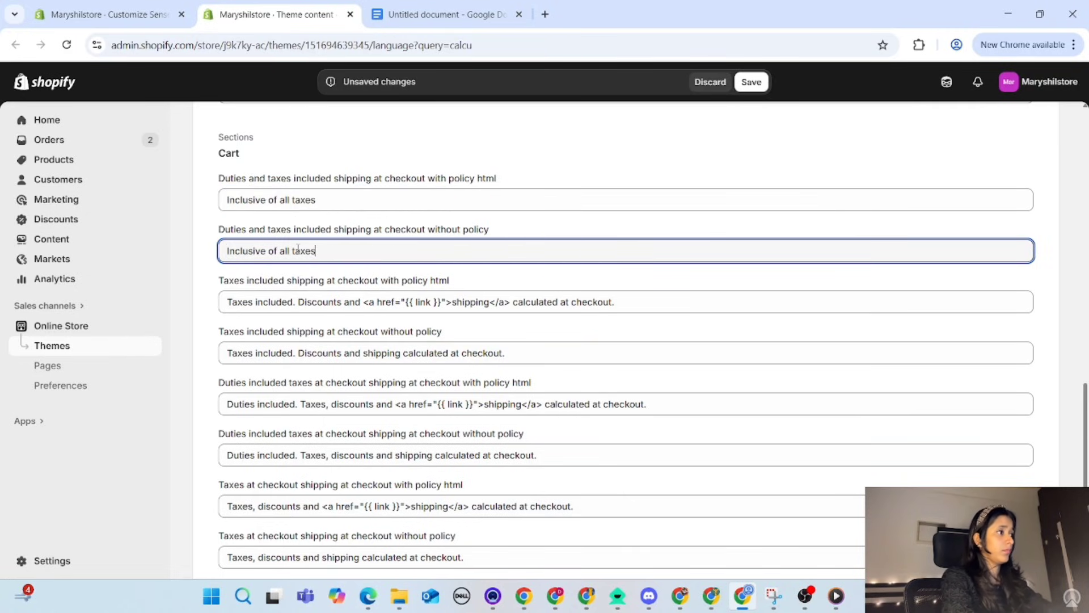
{"action": "triple_click", "coordinate": [315, 302]}
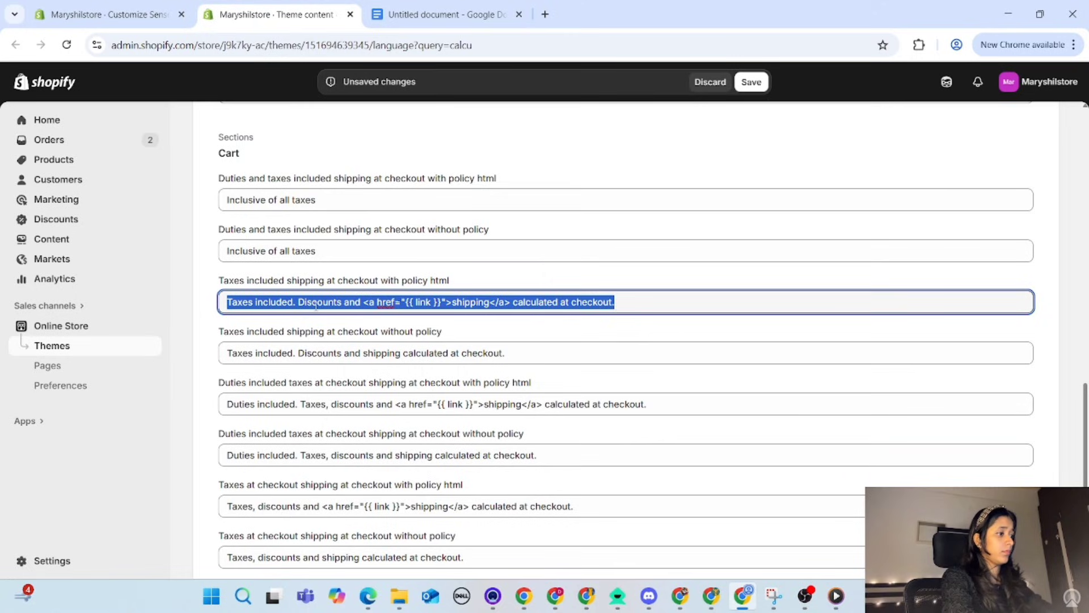
{"action": "key", "text": "ctrl+v"}
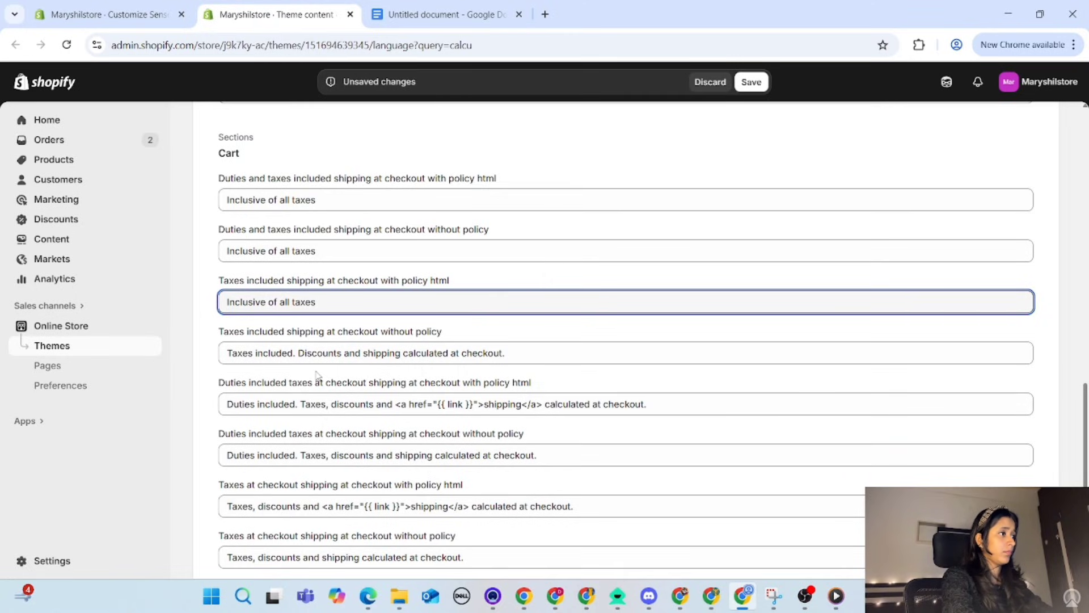
{"action": "triple_click", "coordinate": [321, 353]}
{"action": "key", "text": "ctrl+v"}
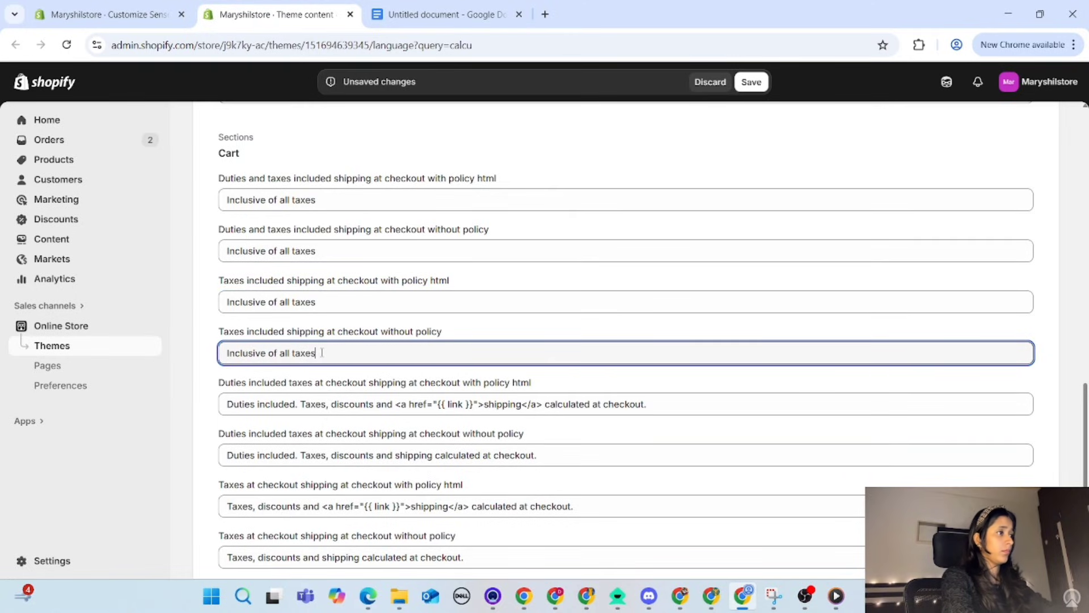
Step: Replace both "Duties included taxes at checkout shipping at checkout" messages, with and without policy, with "Inclusive of all taxes"
{"action": "triple_click", "coordinate": [313, 405]}
{"action": "key", "text": "ctrl+v"}
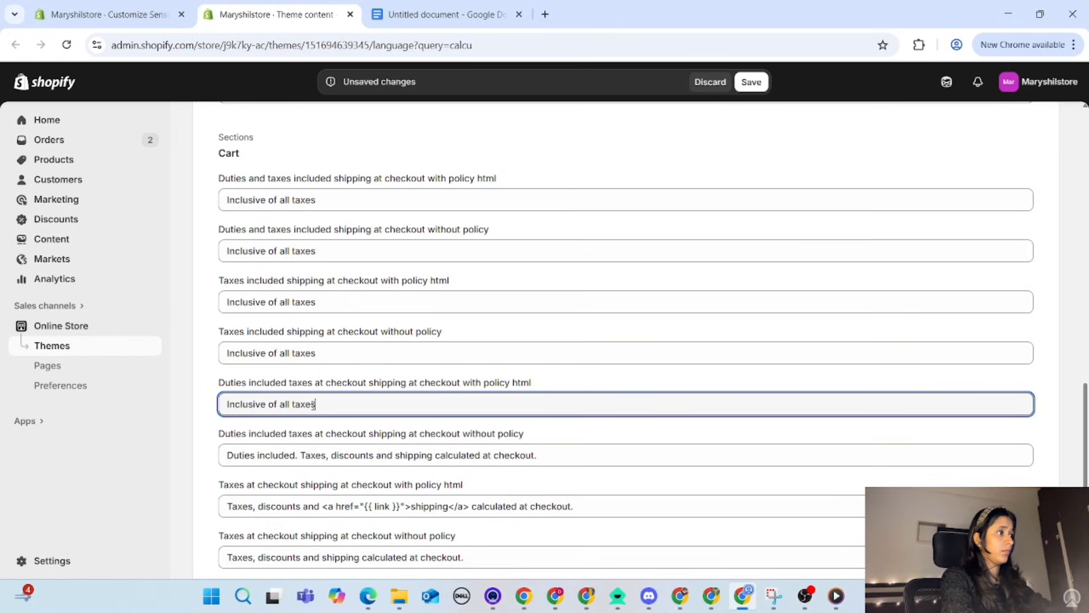
{"action": "triple_click", "coordinate": [307, 454]}
{"action": "key", "text": "ctrl+v"}
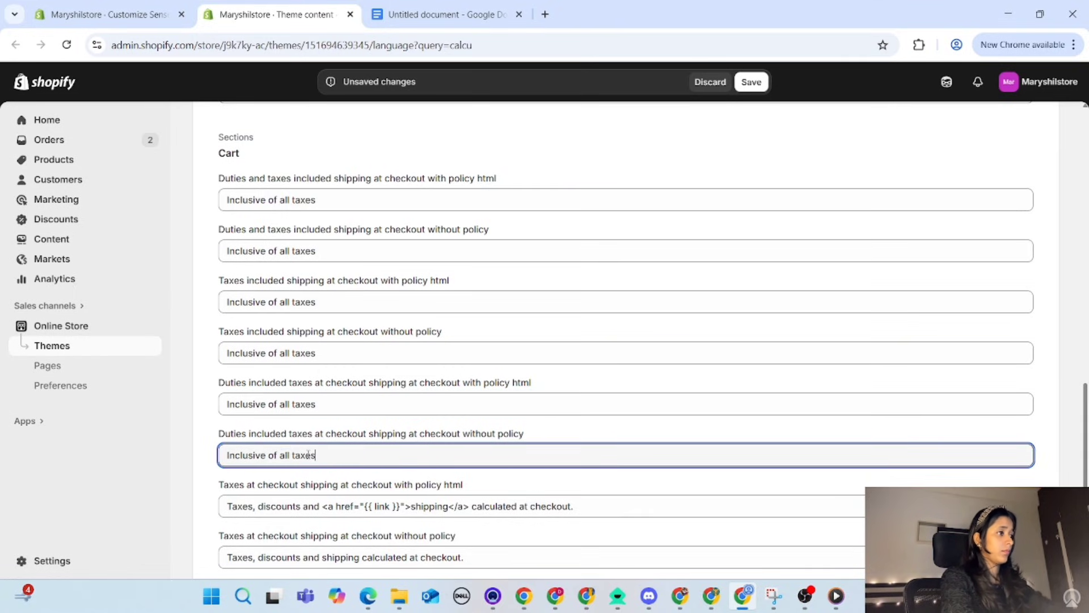
Step: Replace both "Taxes at checkout shipping at checkout" messages, with and without policy, with "Inclusive of all taxes"
{"action": "triple_click", "coordinate": [318, 507]}
{"action": "key", "text": "ctrl+v"}
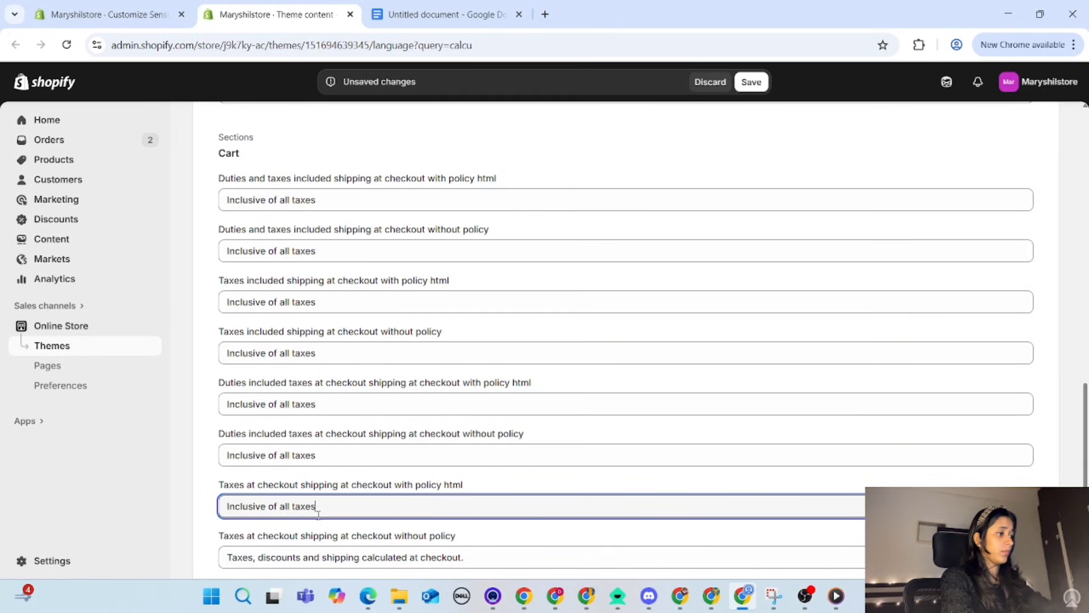
{"action": "scroll", "coordinate": [318, 515], "scroll_direction": "down", "scroll_amount": 2}
{"action": "left_click", "coordinate": [322, 438]}
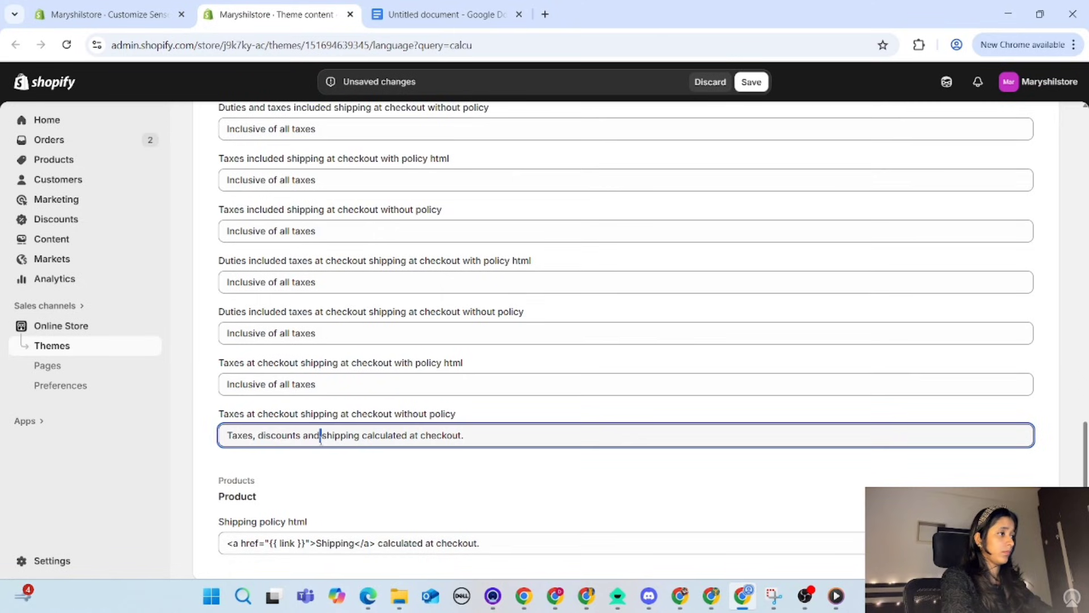
{"action": "triple_click", "coordinate": [321, 438]}
{"action": "key", "text": "ctrl+v"}
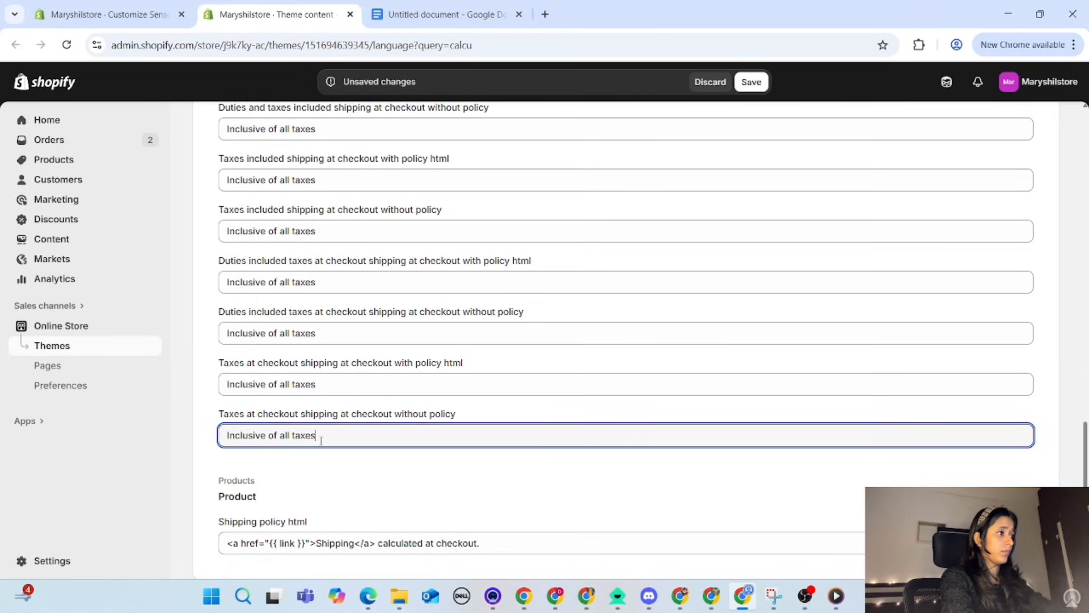
Step: Replace the Product section's "Shipping policy html" text with "Inclusive of all taxes" and save the theme content
{"action": "triple_click", "coordinate": [319, 545]}
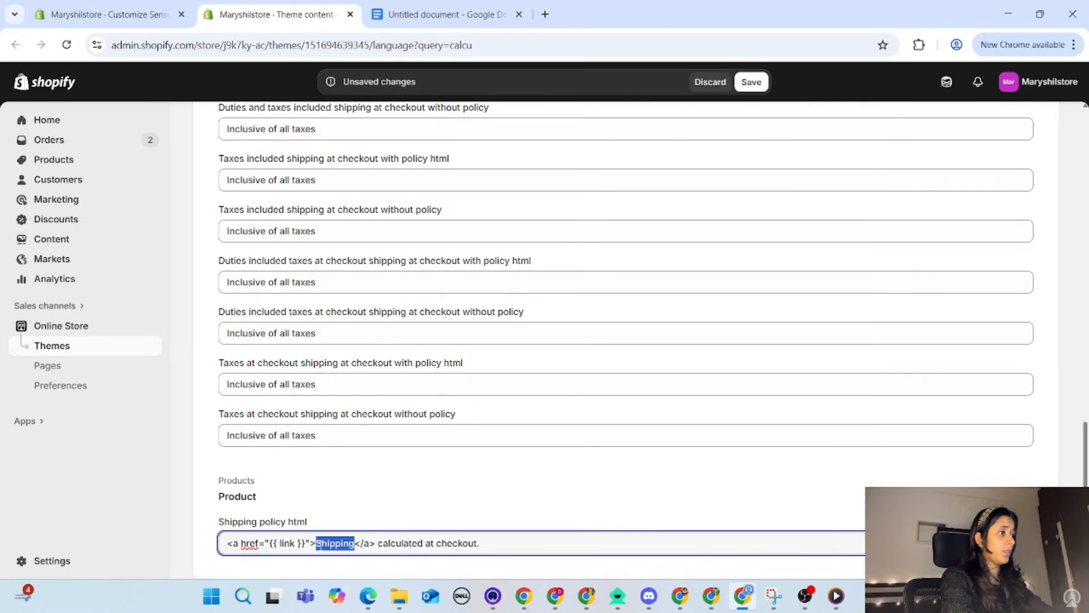
{"action": "key", "text": "ctrl+v"}
{"action": "scroll", "coordinate": [476, 324], "scroll_direction": "up", "scroll_amount": 3}
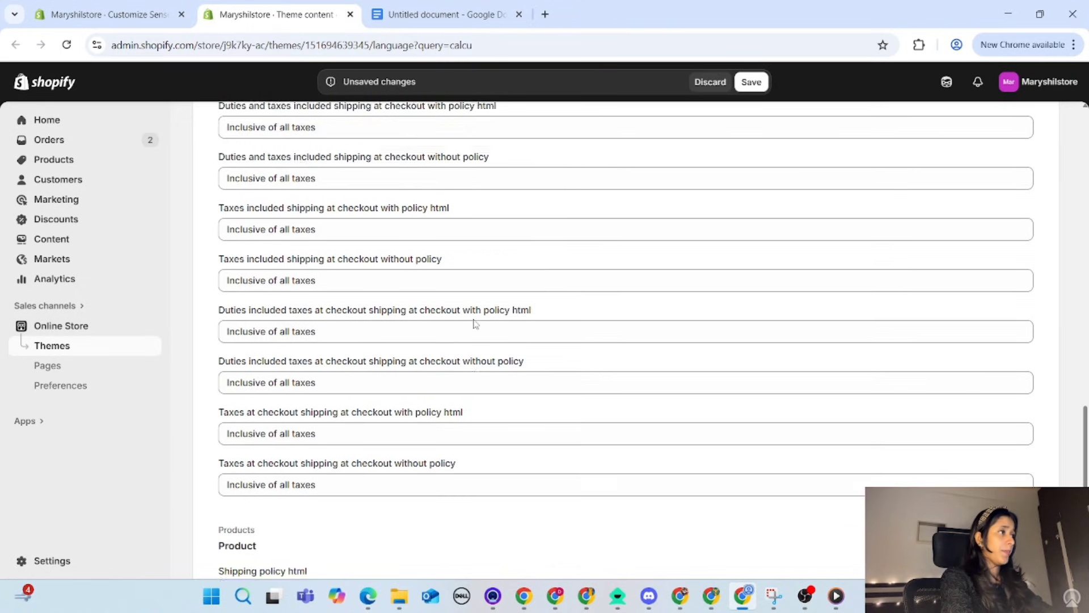
{"action": "scroll", "coordinate": [476, 324], "scroll_direction": "down", "scroll_amount": 2}
{"action": "scroll", "coordinate": [476, 324], "scroll_direction": "up", "scroll_amount": 1}
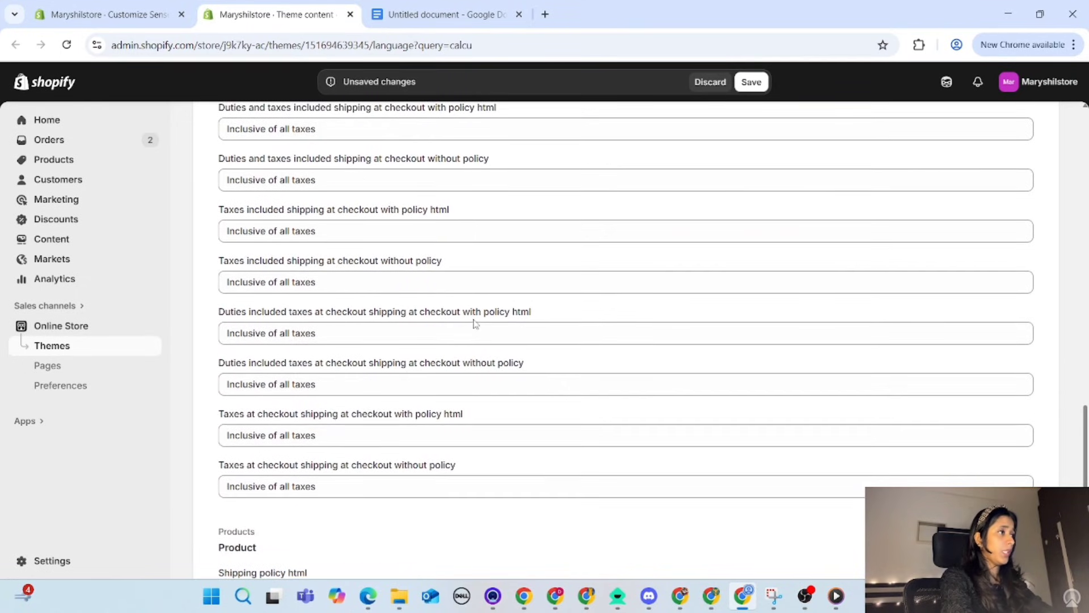
{"action": "left_click", "coordinate": [750, 83]}
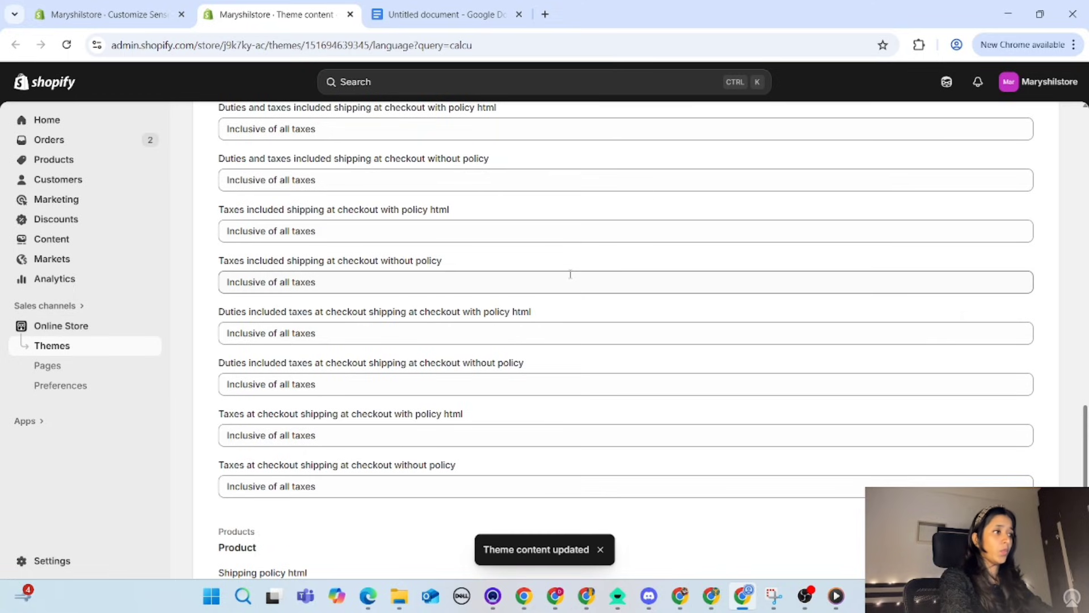
Step: Return to the theme editor, reload it and check the tax note above the cart's checkout button
{"action": "scroll", "coordinate": [453, 482], "scroll_direction": "up", "scroll_amount": 4}
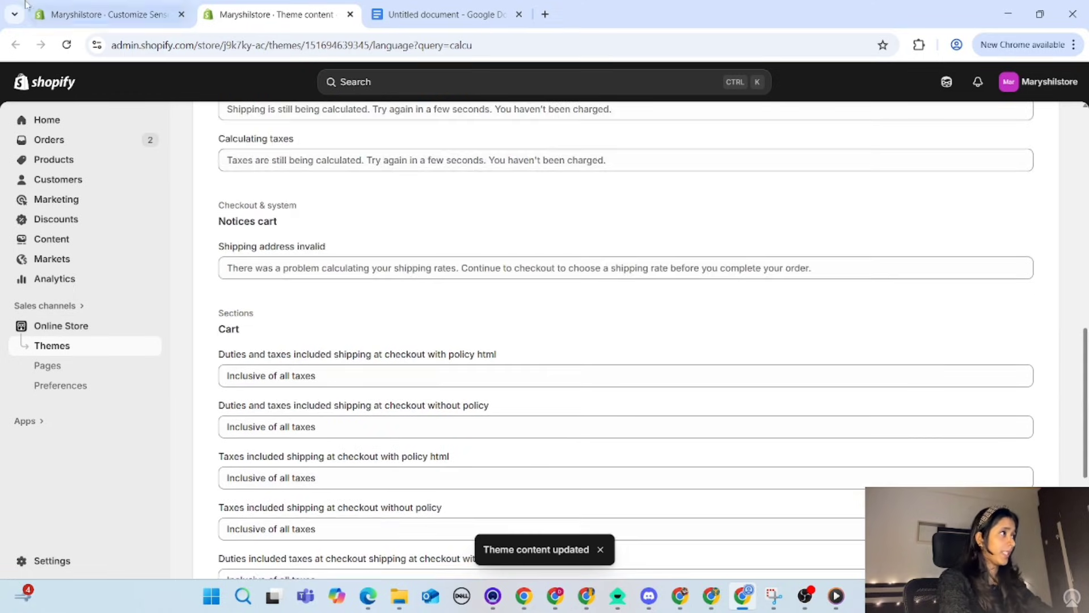
{"action": "left_click", "coordinate": [51, 13]}
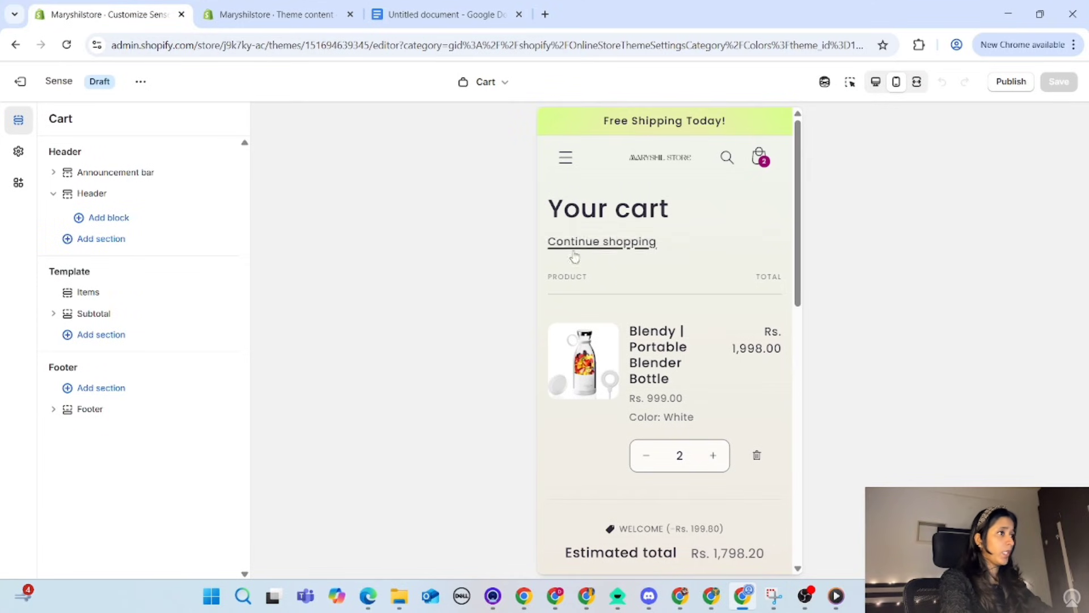
{"action": "scroll", "coordinate": [562, 369], "scroll_direction": "down", "scroll_amount": 3}
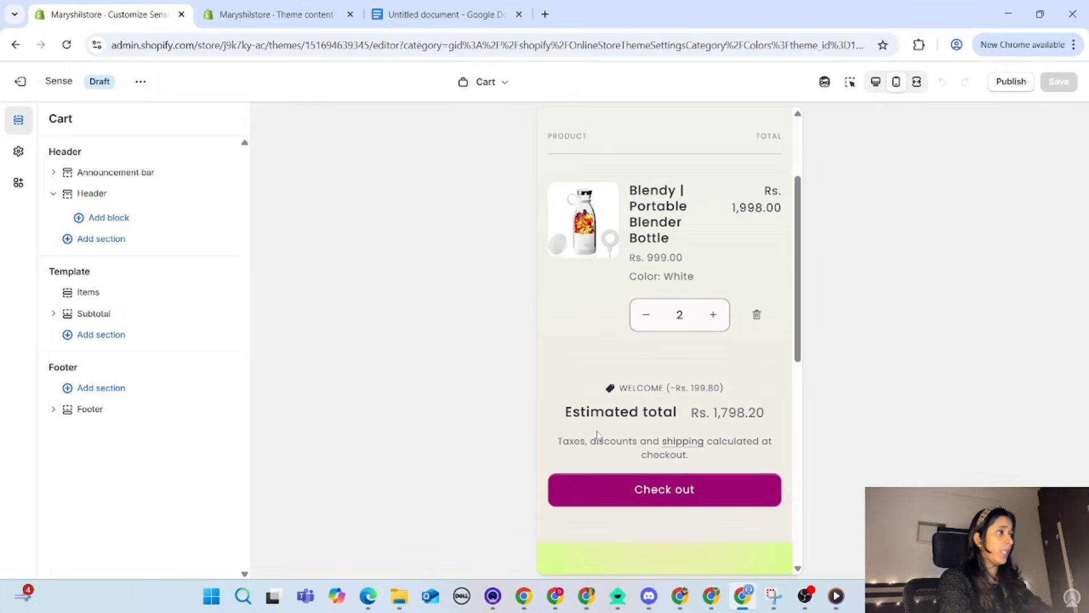
{"action": "left_click", "coordinate": [69, 50]}
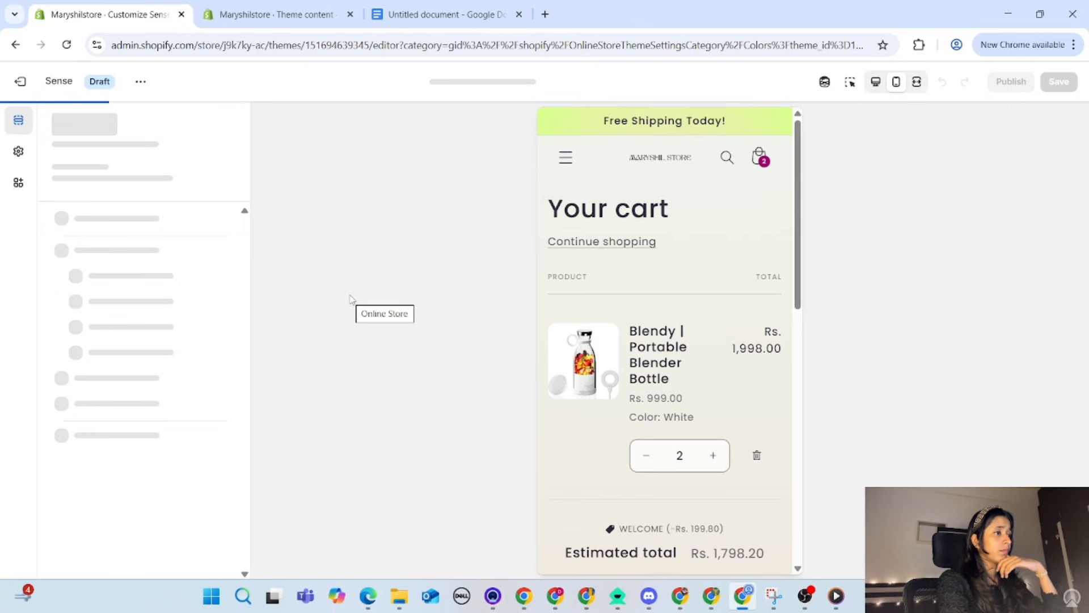
{"action": "scroll", "coordinate": [708, 386], "scroll_direction": "down", "scroll_amount": 3}
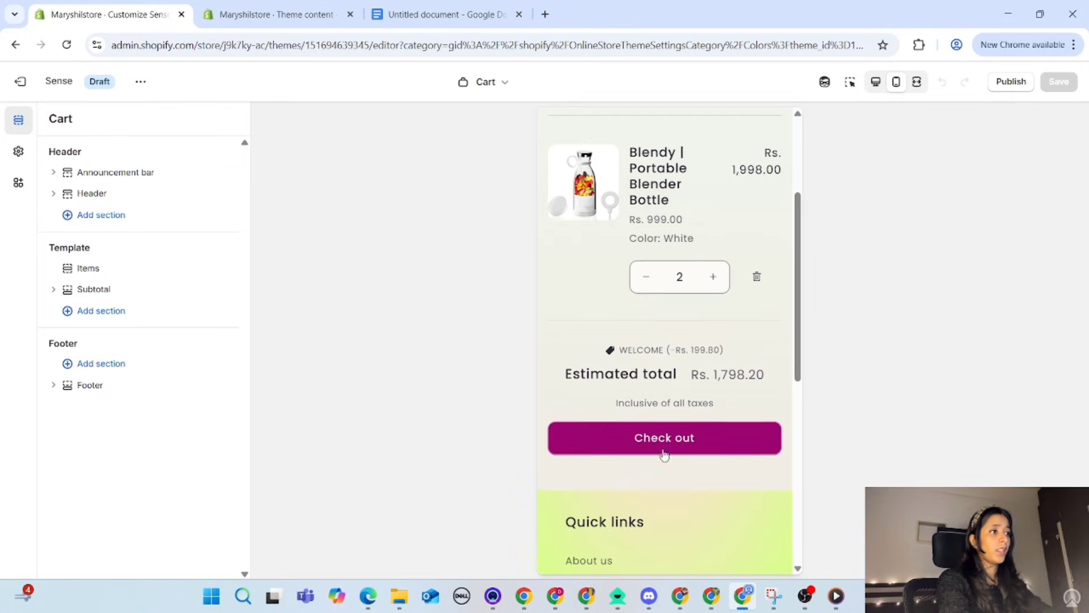
Step: Open the Default product template in the theme editor and look through the product page in mobile preview
{"action": "left_click", "coordinate": [486, 84]}
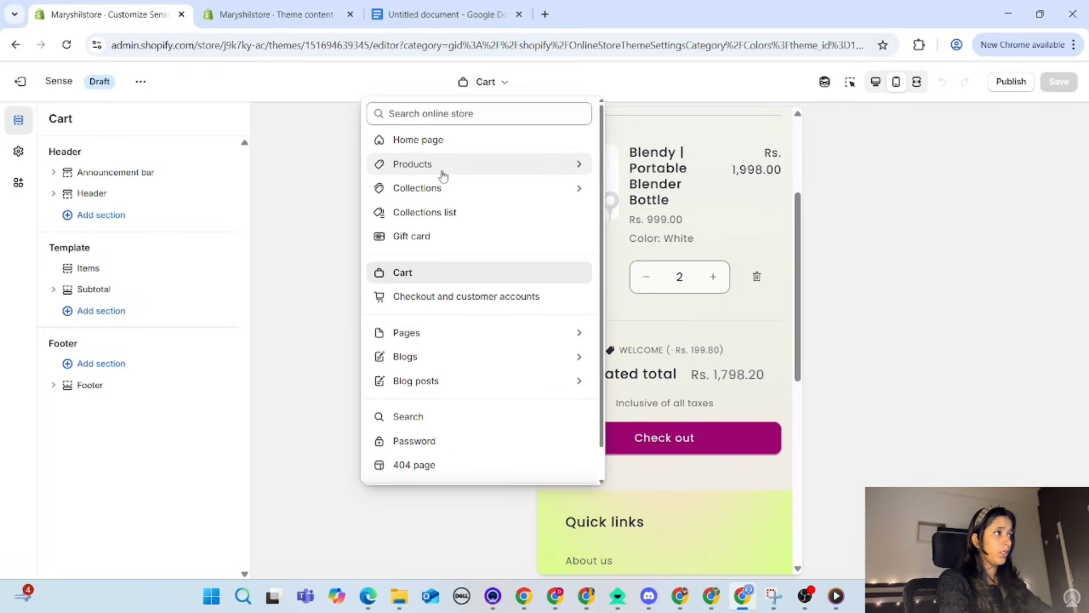
{"action": "left_click", "coordinate": [443, 169]}
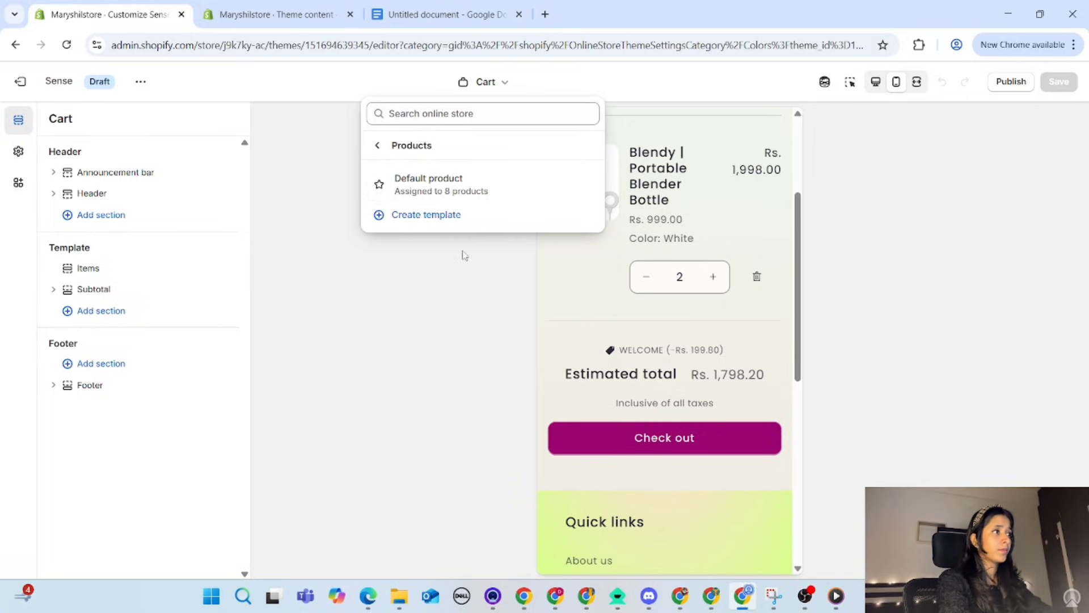
{"action": "left_click", "coordinate": [440, 193]}
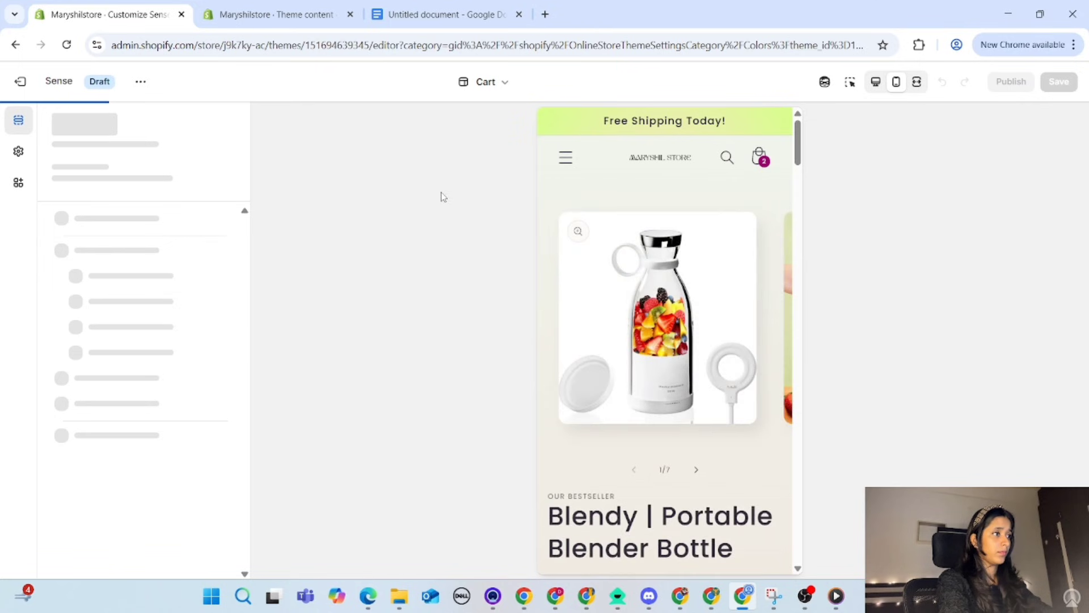
{"action": "scroll", "coordinate": [694, 401], "scroll_direction": "down", "scroll_amount": 5}
{"action": "scroll", "coordinate": [695, 401], "scroll_direction": "down", "scroll_amount": 1}
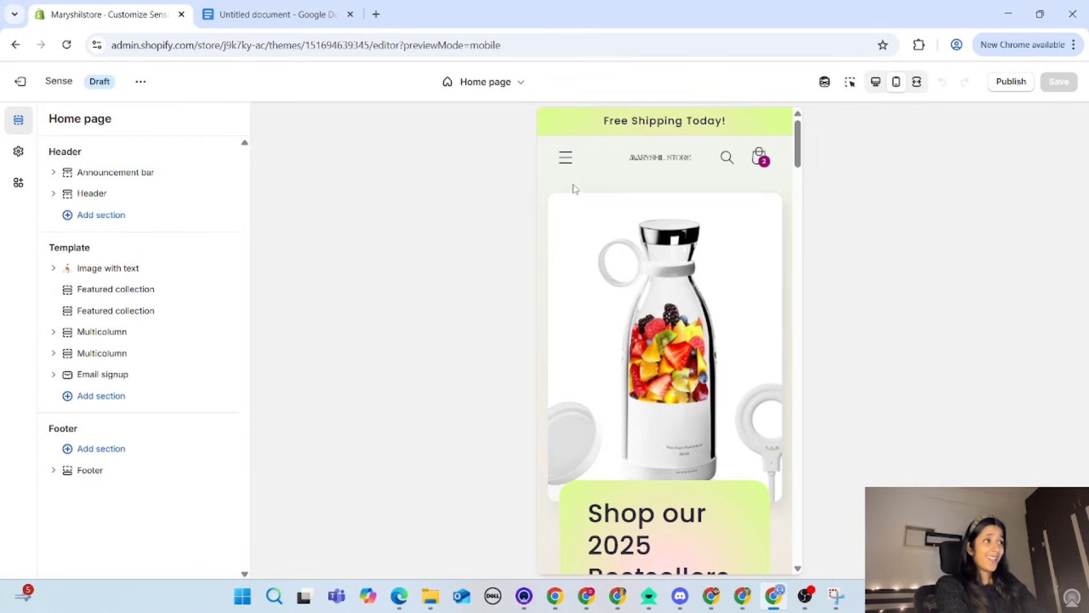
Step: Open the live My Store configuration in the checkout editor and review the whole checkout page in mobile preview
{"action": "left_click", "coordinate": [487, 87]}
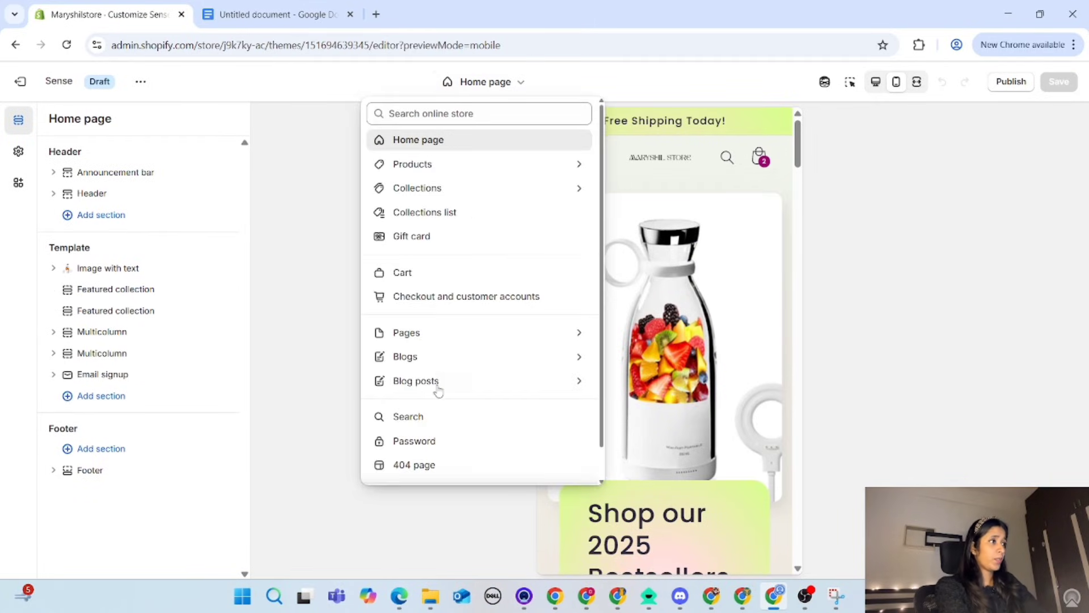
{"action": "left_click", "coordinate": [429, 298]}
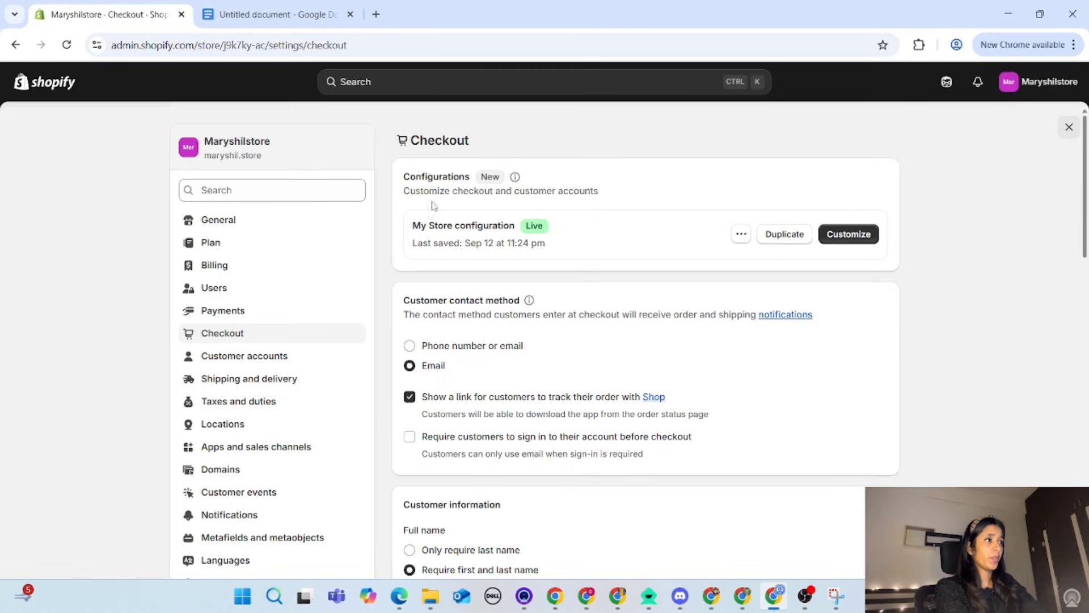
{"action": "left_click", "coordinate": [851, 237]}
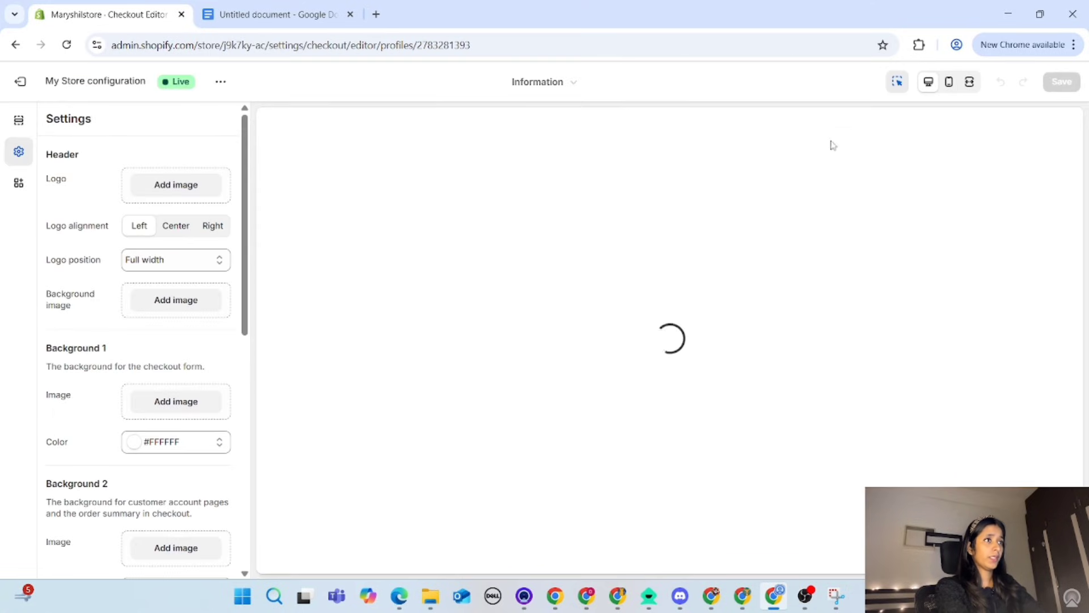
{"action": "left_click", "coordinate": [950, 89]}
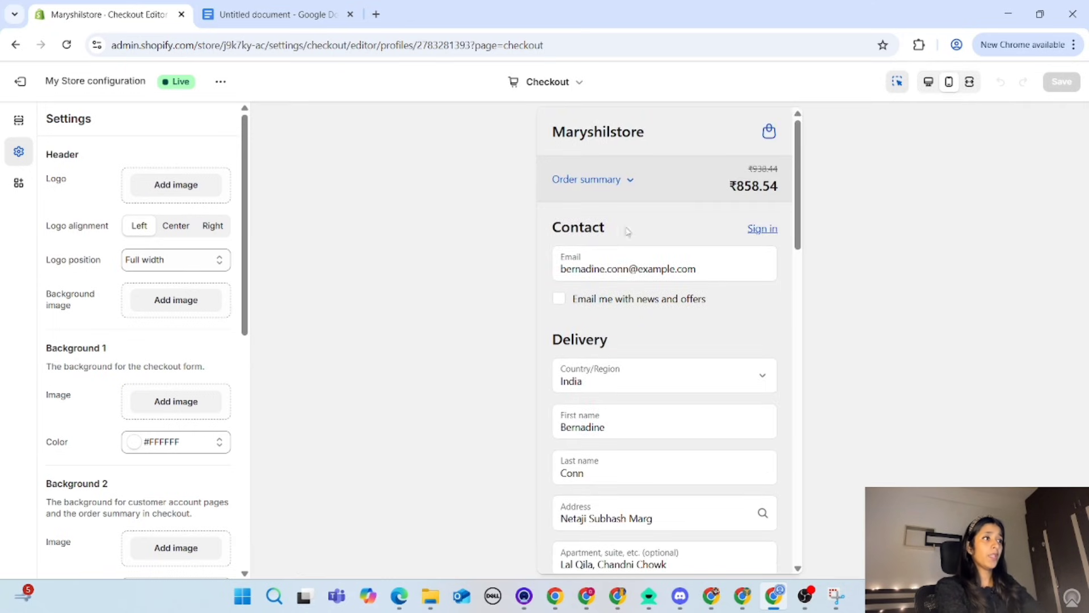
{"action": "scroll", "coordinate": [632, 370], "scroll_direction": "down", "scroll_amount": 10}
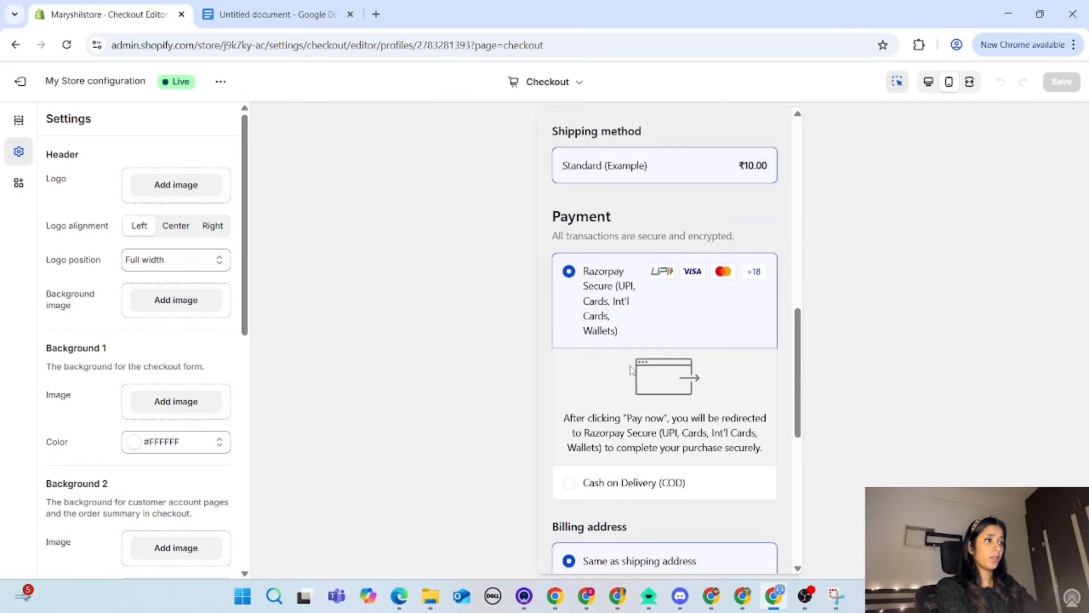
{"action": "scroll", "coordinate": [631, 370], "scroll_direction": "down", "scroll_amount": 8}
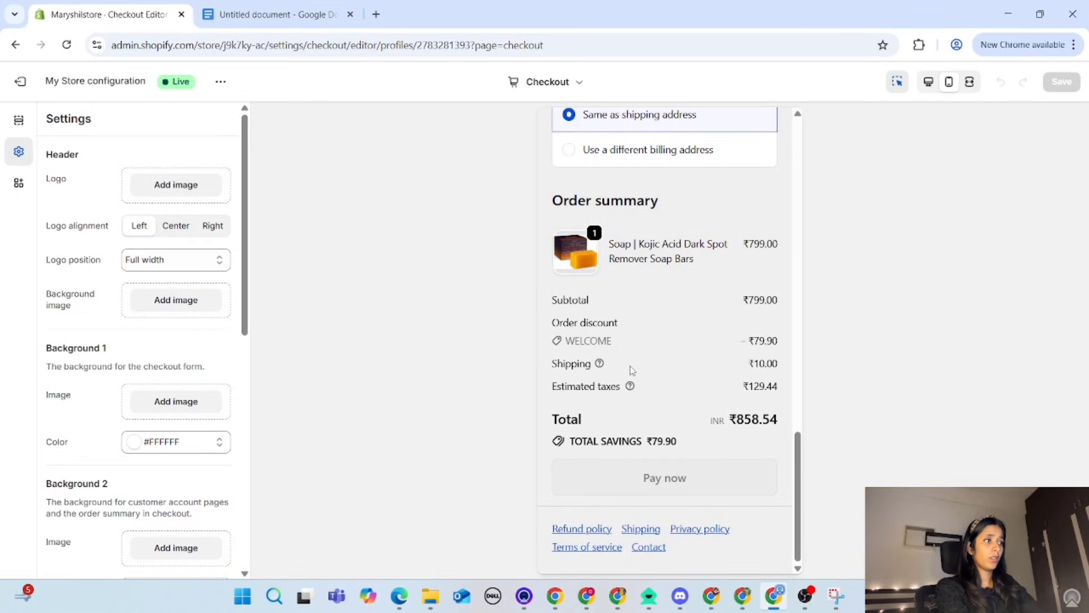
{"action": "scroll", "coordinate": [632, 370], "scroll_direction": "up", "scroll_amount": 5}
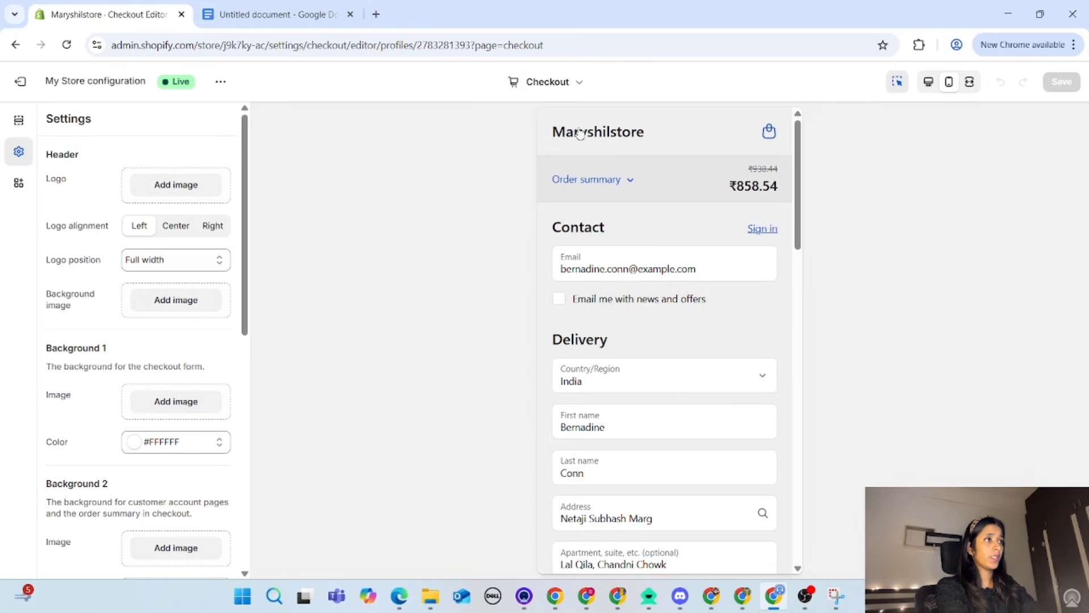
Step: Add the MARYSHIL STORE image as the checkout header logo and set its alignment to Center
{"action": "left_click", "coordinate": [184, 190]}
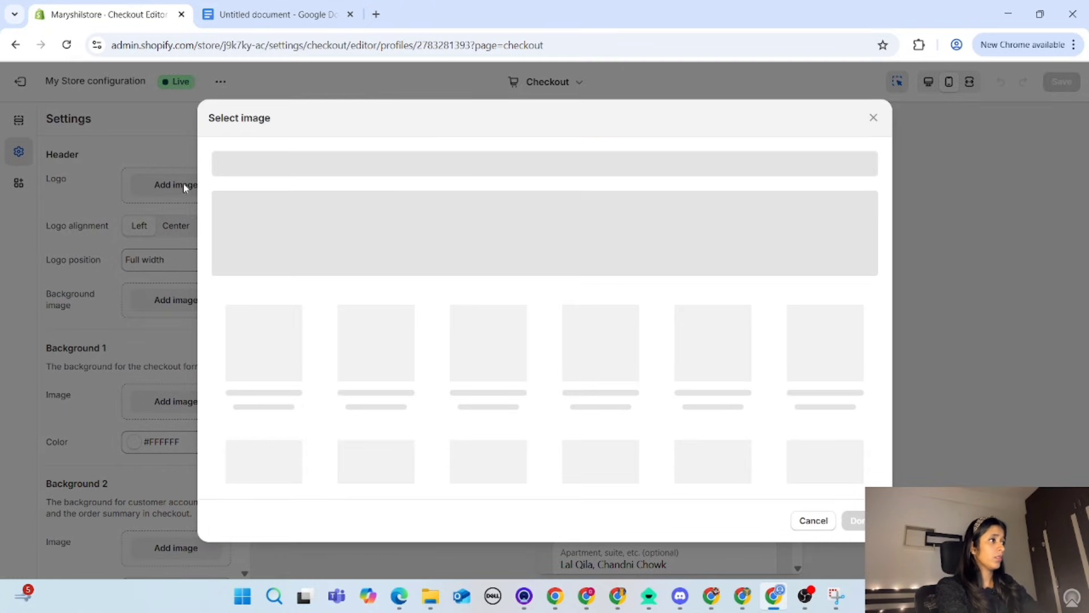
{"action": "left_click", "coordinate": [284, 386]}
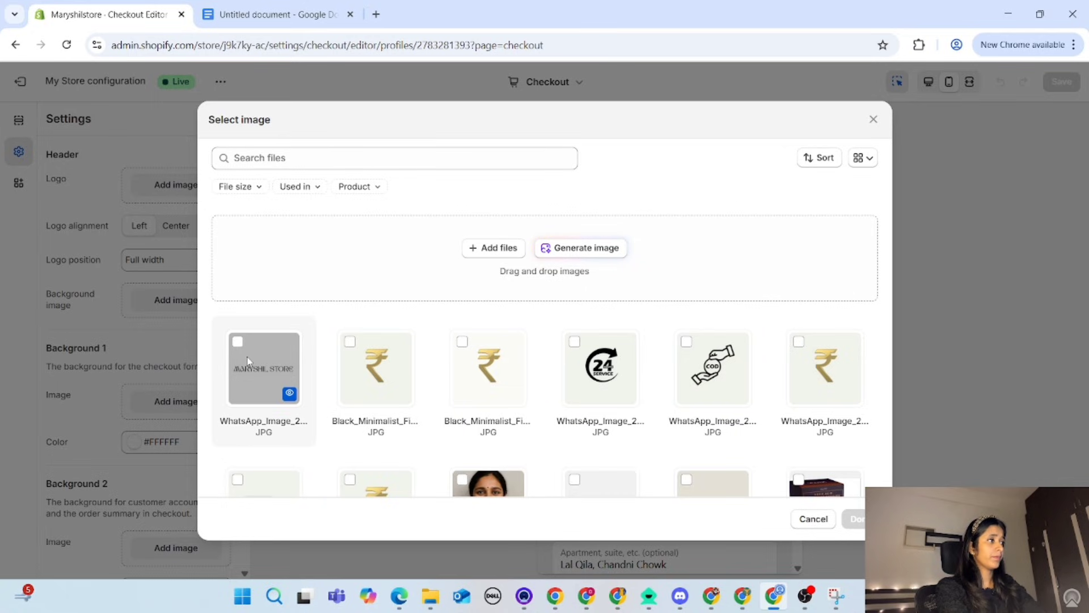
{"action": "left_click", "coordinate": [856, 520]}
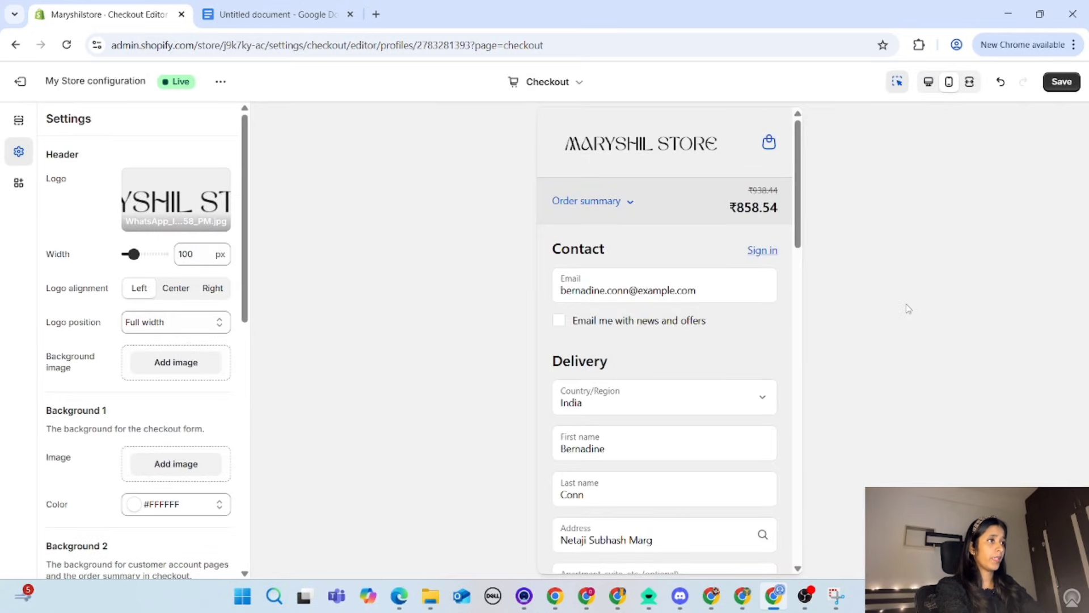
{"action": "left_click", "coordinate": [181, 296]}
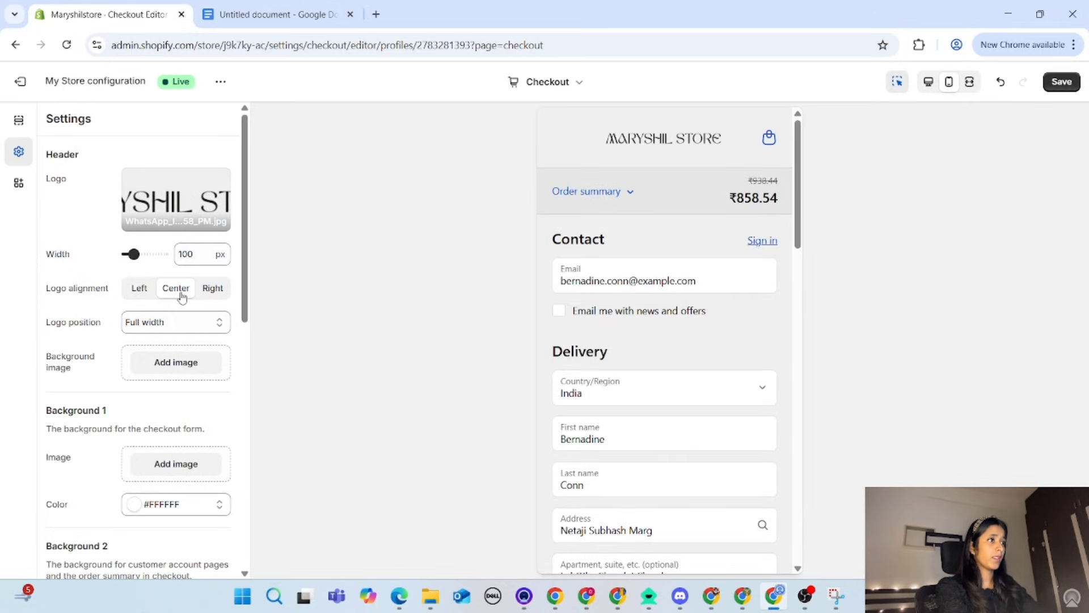
{"action": "left_click", "coordinate": [147, 289]}
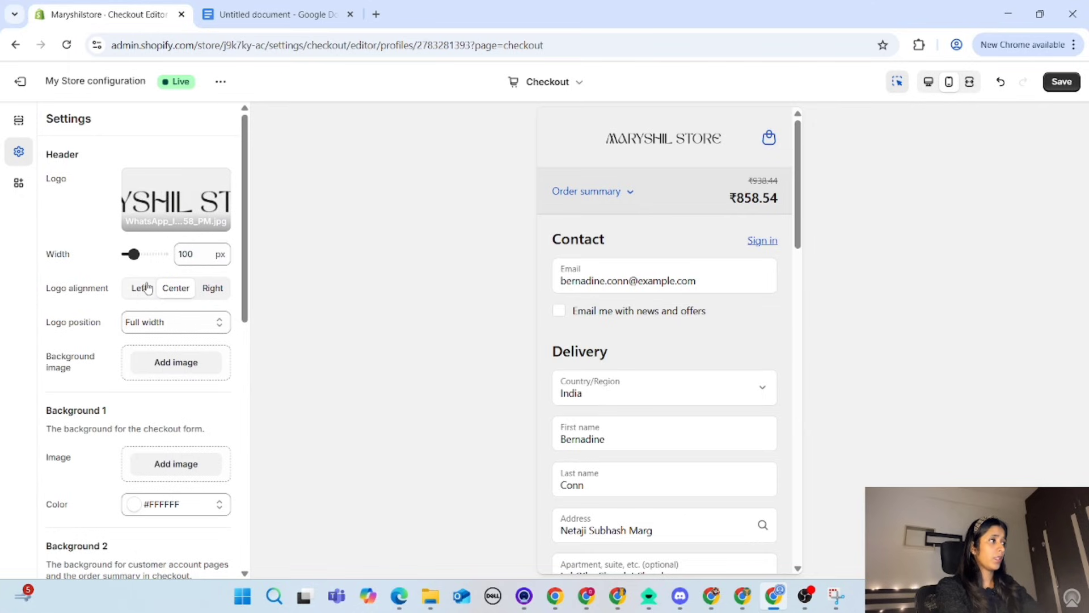
{"action": "left_click", "coordinate": [183, 290]}
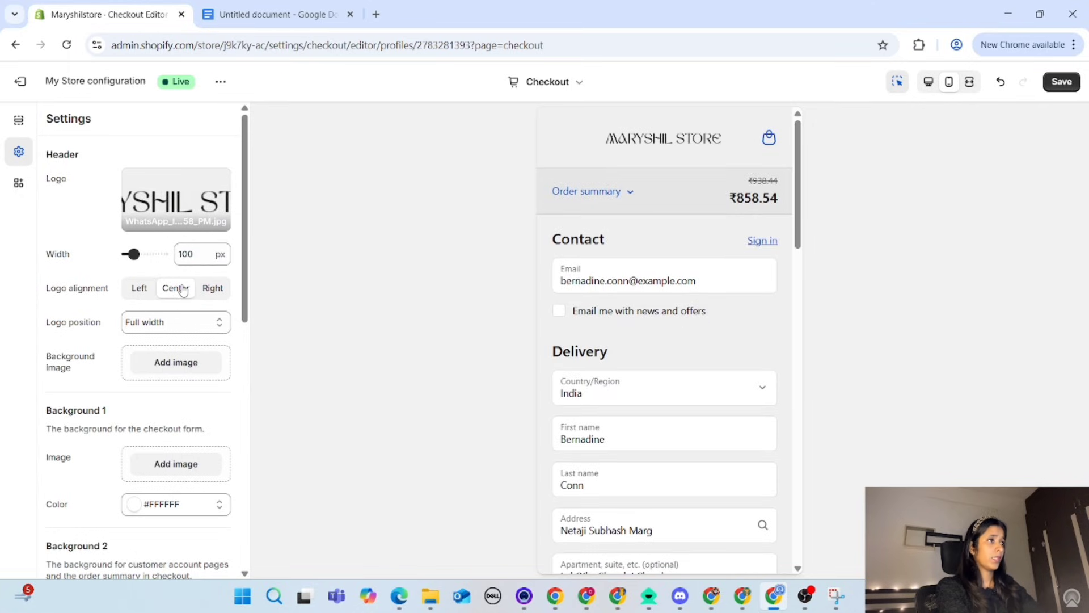
Step: Look over the remaining checkout settings and the mobile checkout form, and save the configuration
{"action": "scroll", "coordinate": [183, 290], "scroll_direction": "down", "scroll_amount": 5}
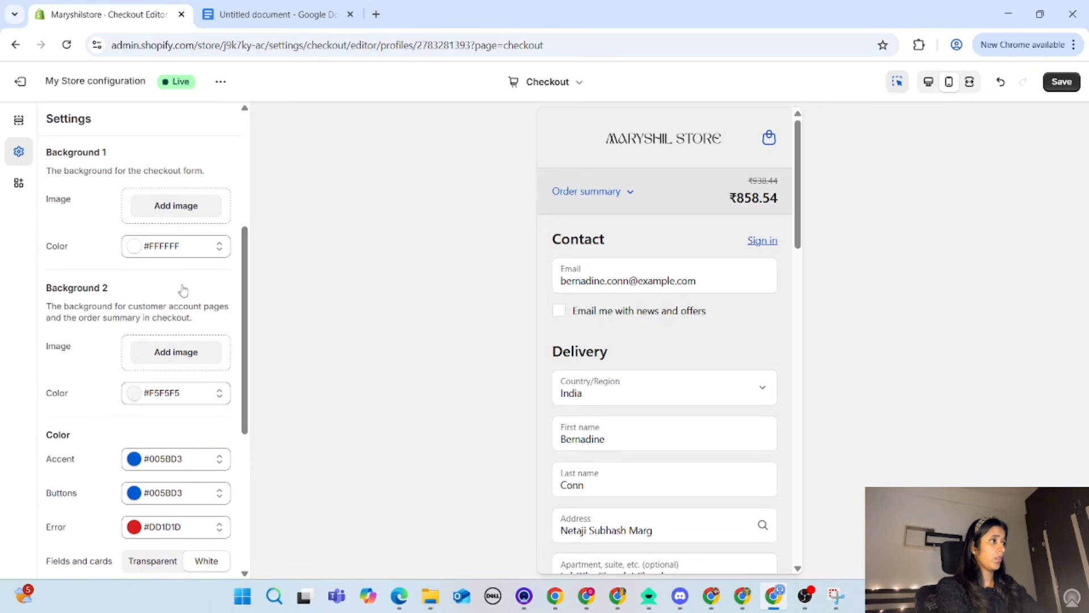
{"action": "scroll", "coordinate": [183, 290], "scroll_direction": "up", "scroll_amount": 5}
{"action": "scroll", "coordinate": [601, 349], "scroll_direction": "down", "scroll_amount": 3}
{"action": "scroll", "coordinate": [603, 351], "scroll_direction": "up", "scroll_amount": 3}
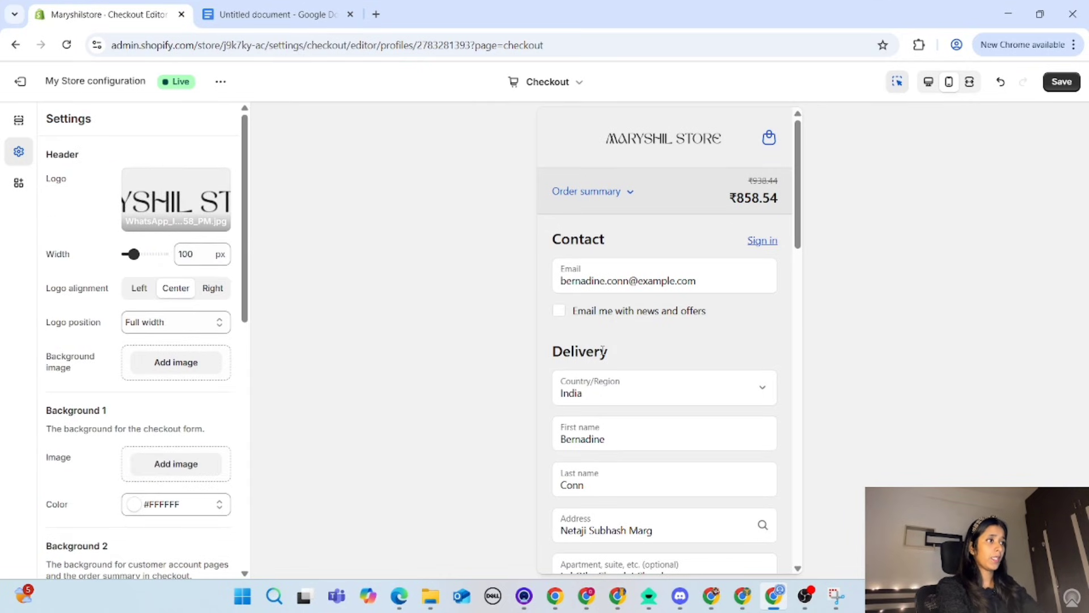
{"action": "scroll", "coordinate": [603, 351], "scroll_direction": "down", "scroll_amount": 10}
{"action": "scroll", "coordinate": [602, 350], "scroll_direction": "up", "scroll_amount": 6}
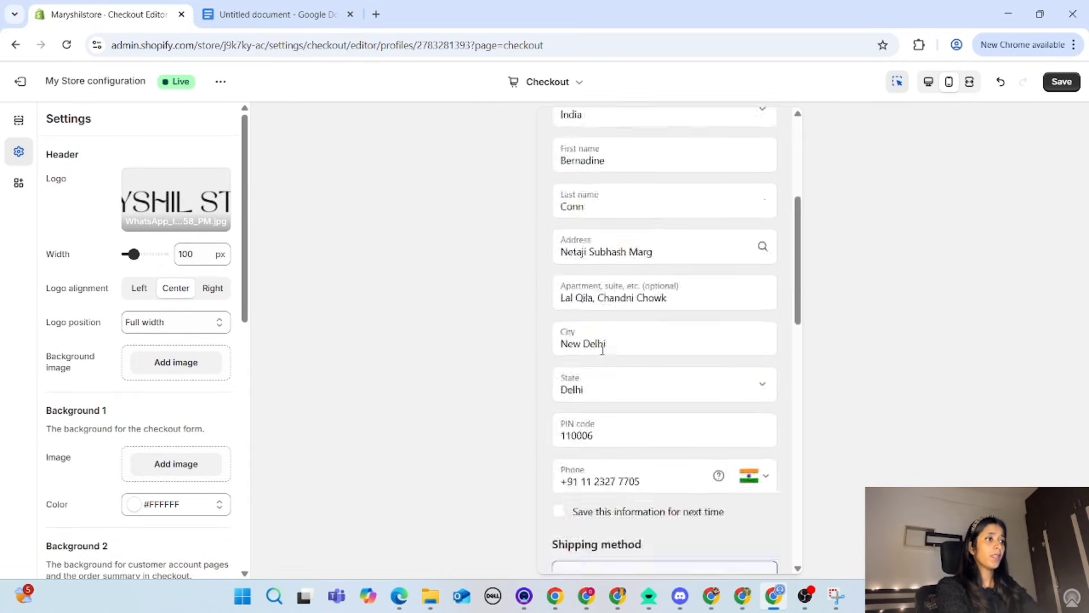
{"action": "scroll", "coordinate": [603, 350], "scroll_direction": "up", "scroll_amount": 4}
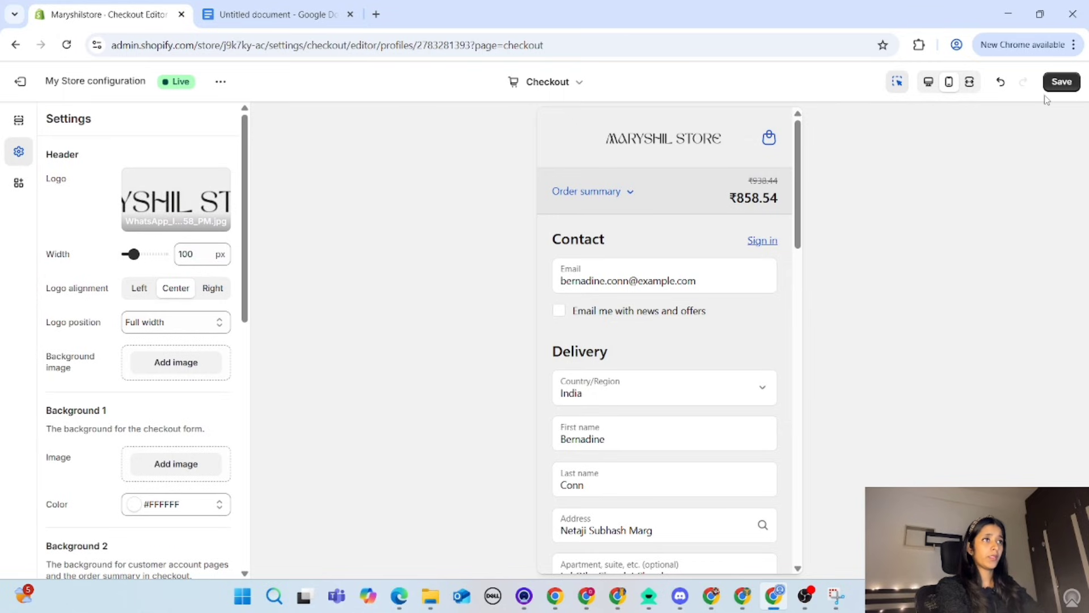
{"action": "left_click", "coordinate": [1070, 84]}
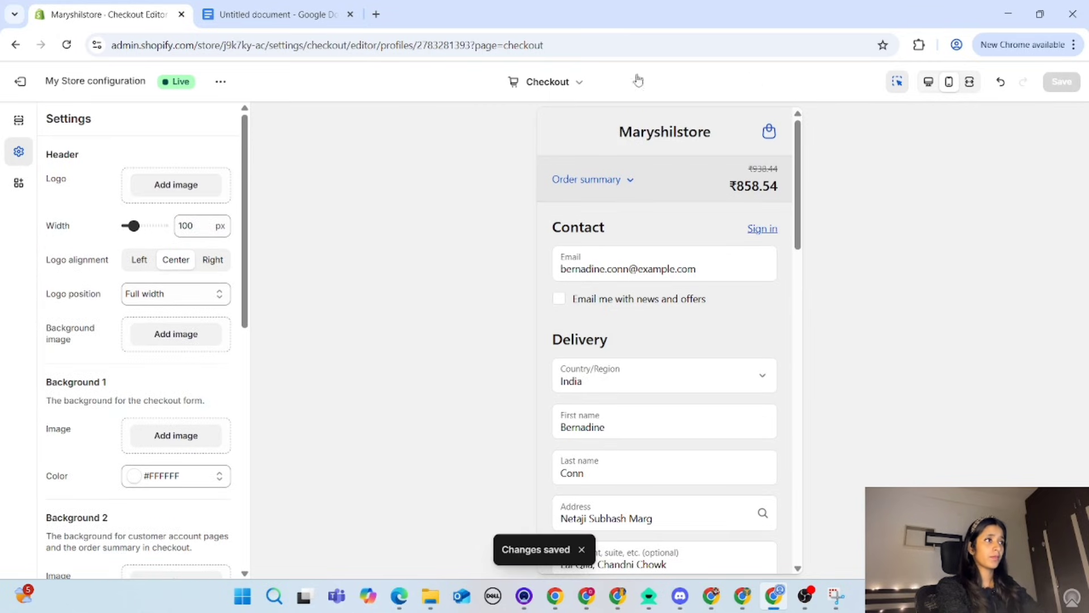
{"action": "left_click", "coordinate": [559, 85]}
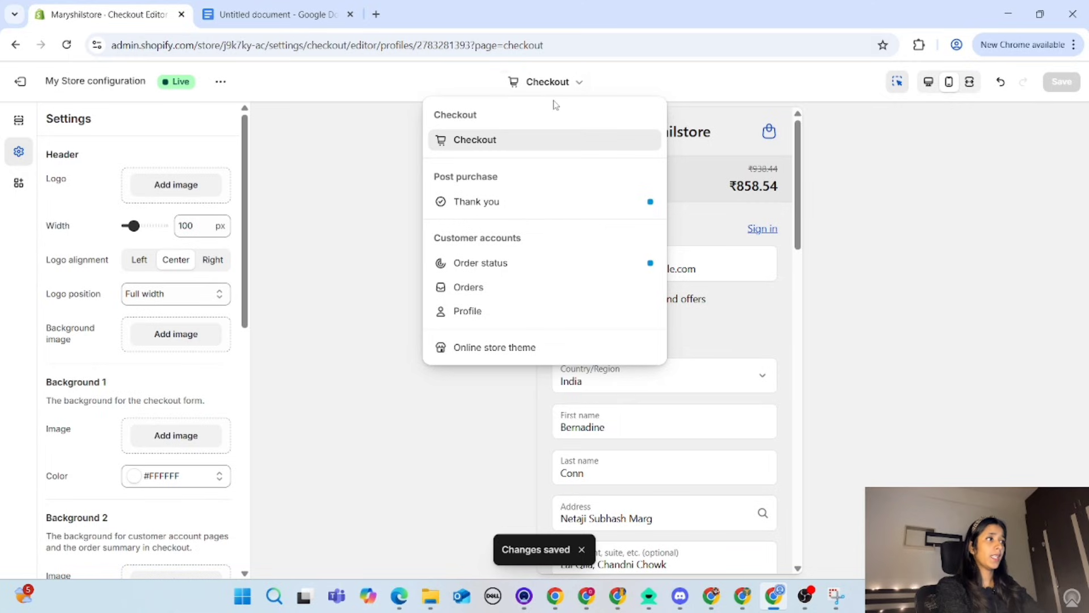
{"action": "left_click", "coordinate": [875, 263]}
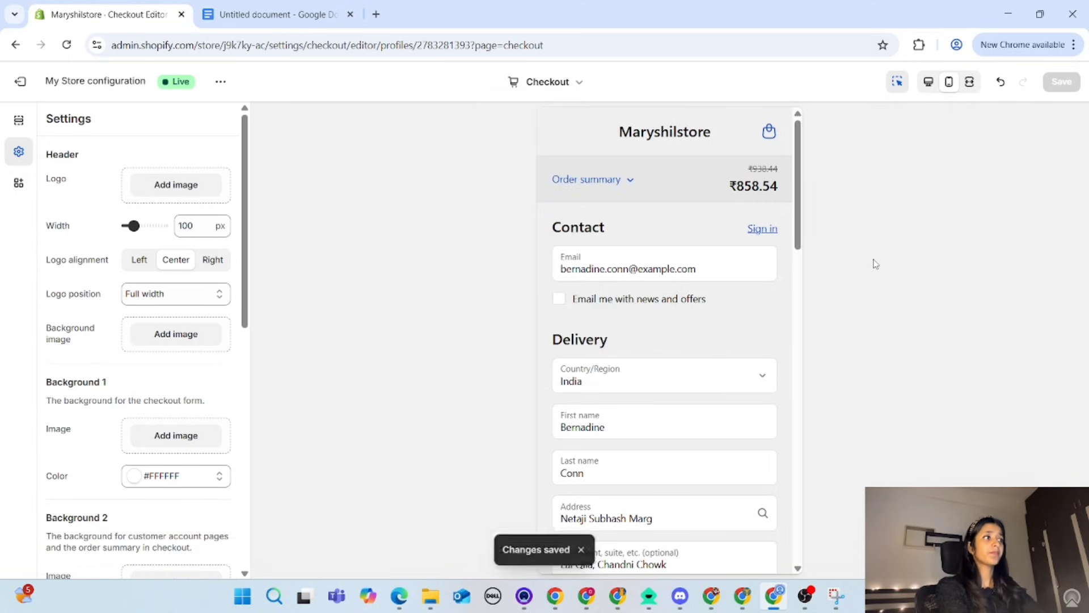